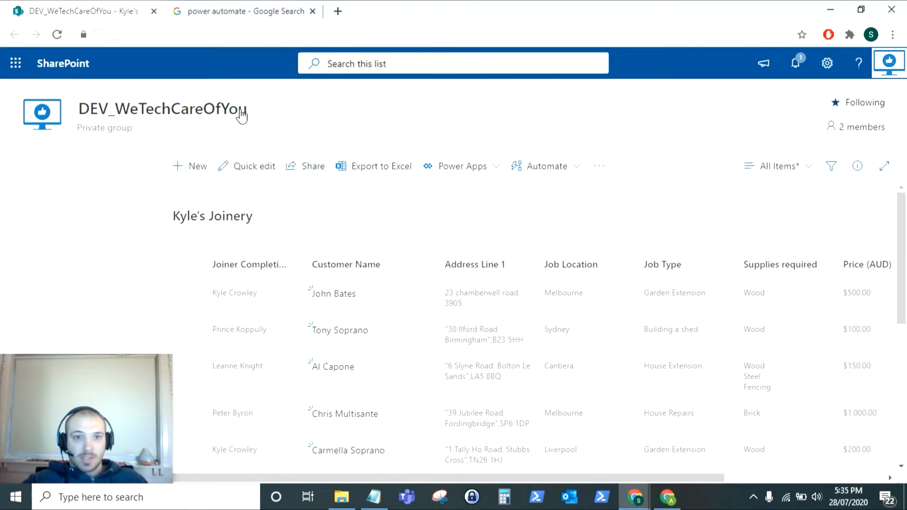
# Review the Kyle's Joinery job list, then switch to the Power Automate search results tab
pyautogui.scroll(-2, 266, 220)
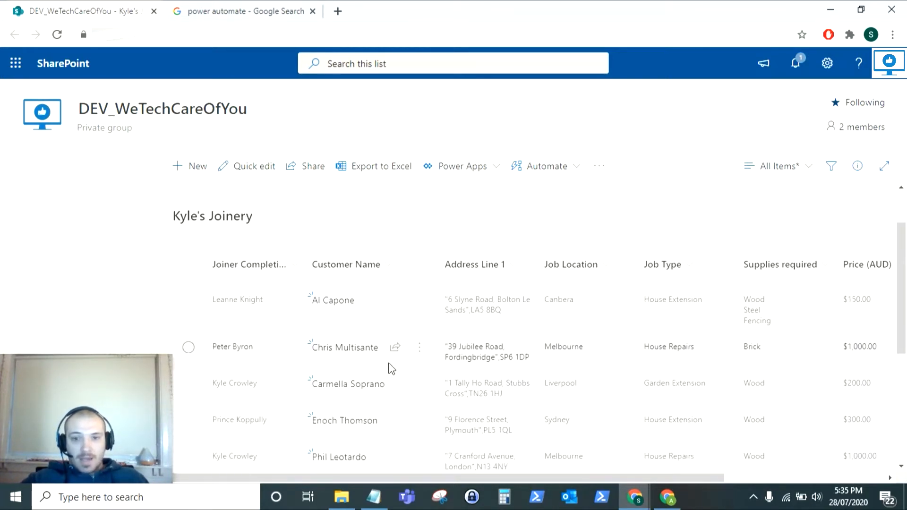
pyautogui.scroll(-3, 397, 364)
pyautogui.scroll(5, 376, 441)
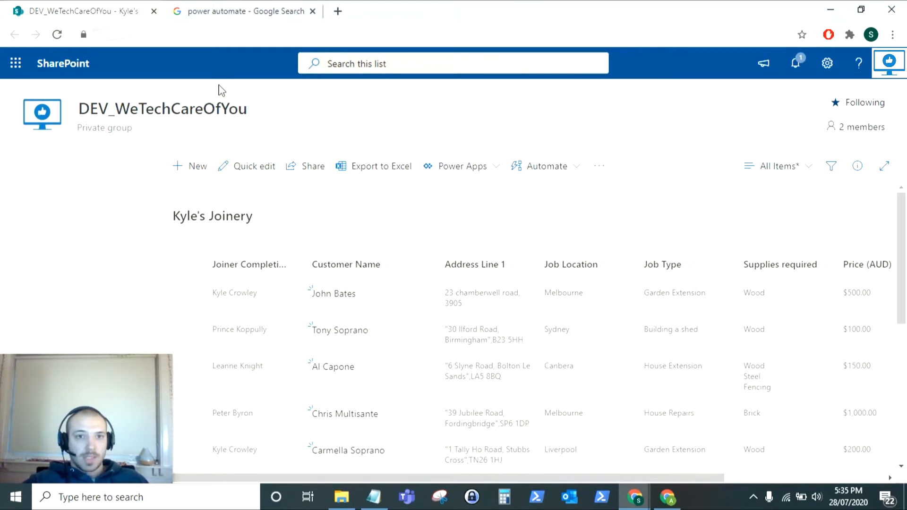
pyautogui.click(227, 8)
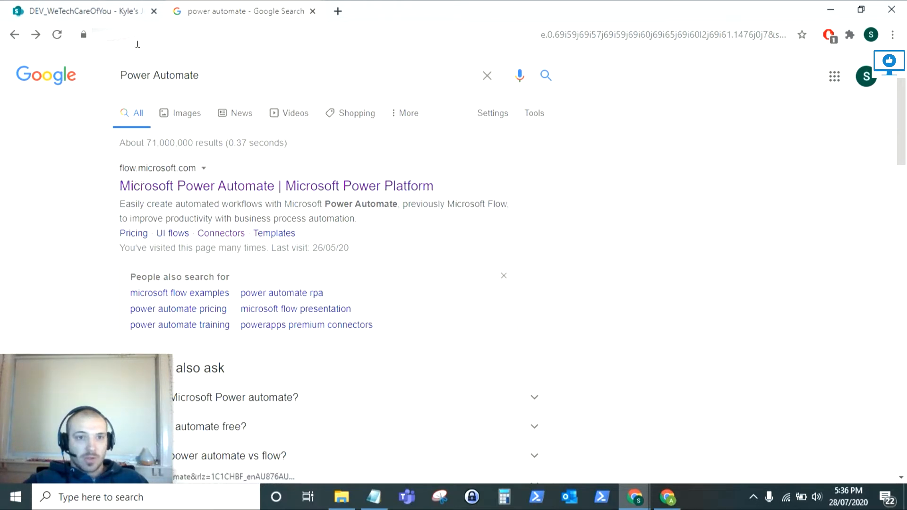
# From the SharePoint page's Microsoft 365 app launcher, open Power Automate in a new browser tab
pyautogui.click(108, 14)
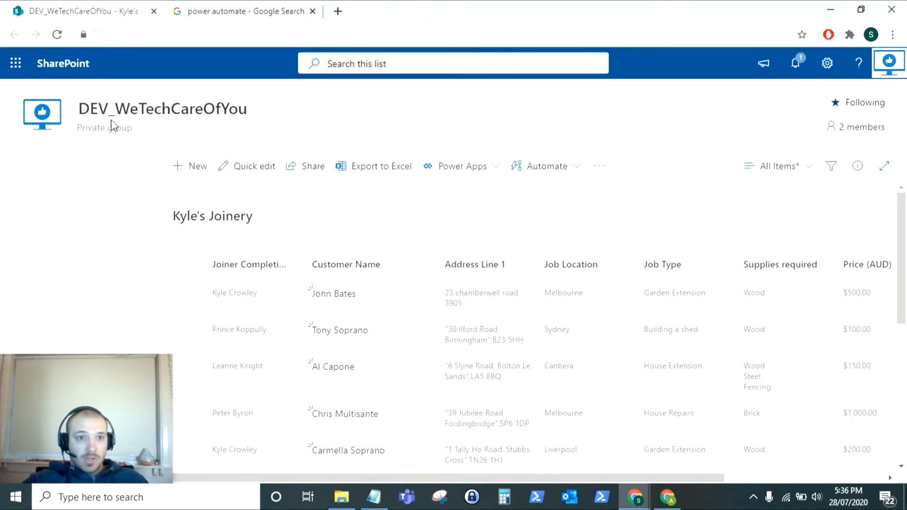
pyautogui.click(17, 65)
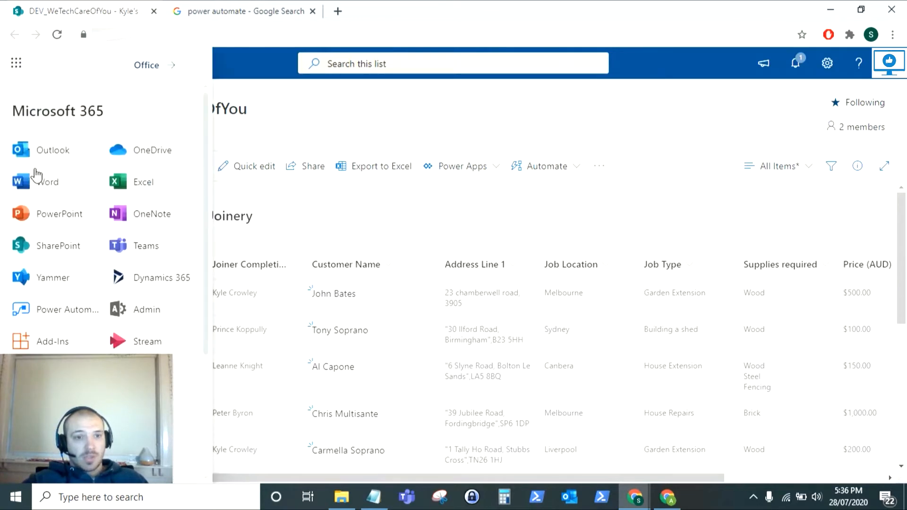
pyautogui.scroll(-3, 163, 227)
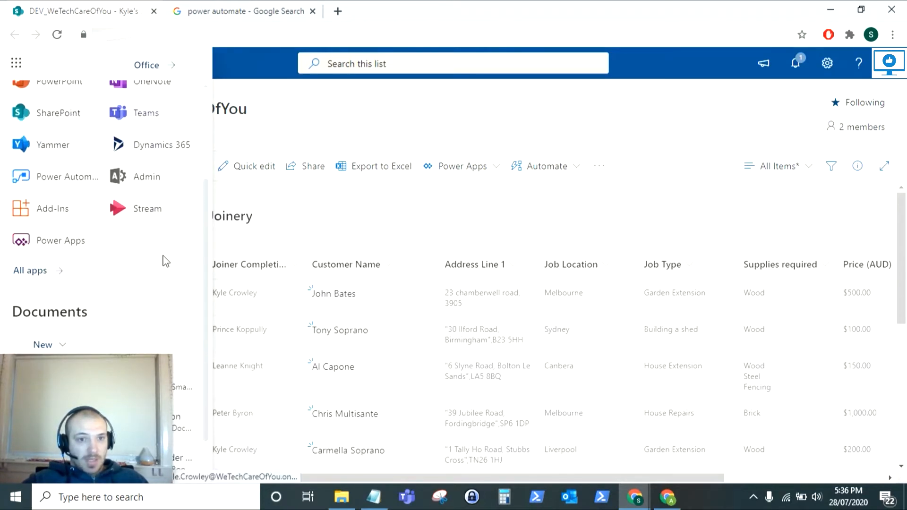
pyautogui.scroll(2, 83, 243)
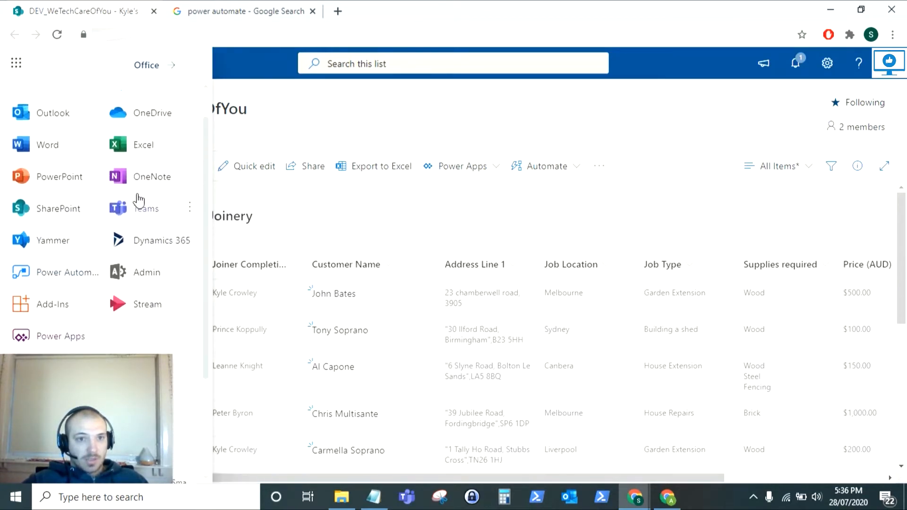
pyautogui.scroll(-2, 142, 203)
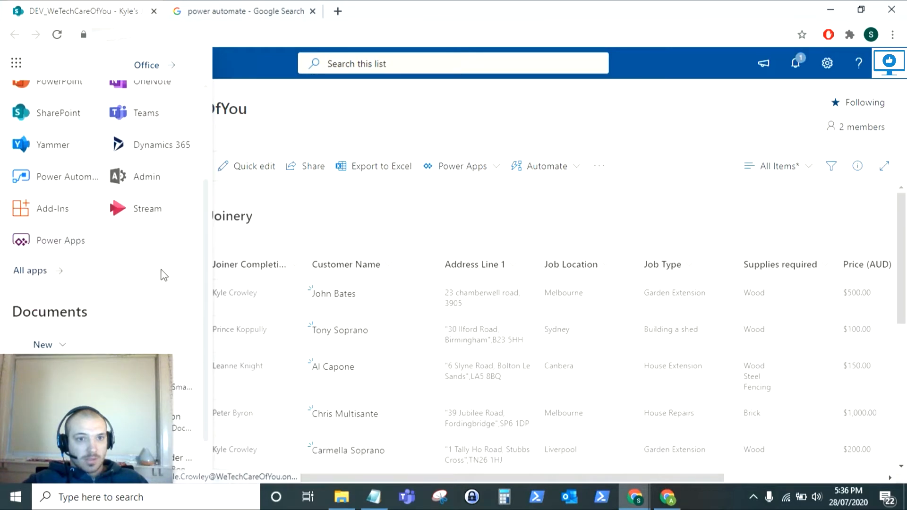
pyautogui.click(92, 177)
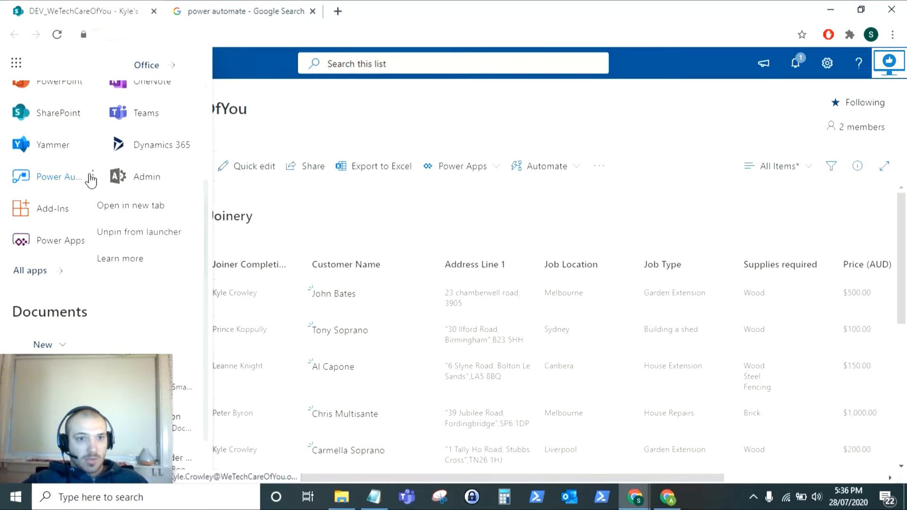
pyautogui.click(118, 206)
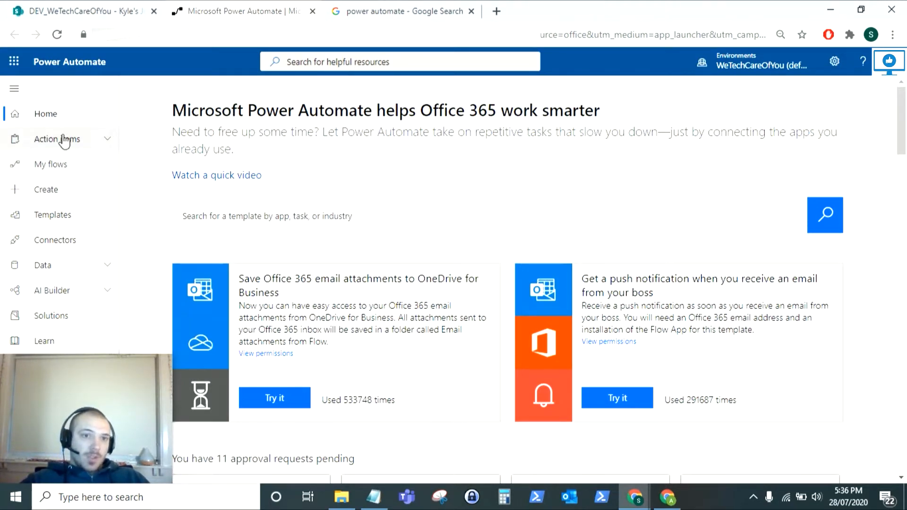
# Go to Power Automate's Create page and browse the blank-flow options and templates
pyautogui.click(55, 191)
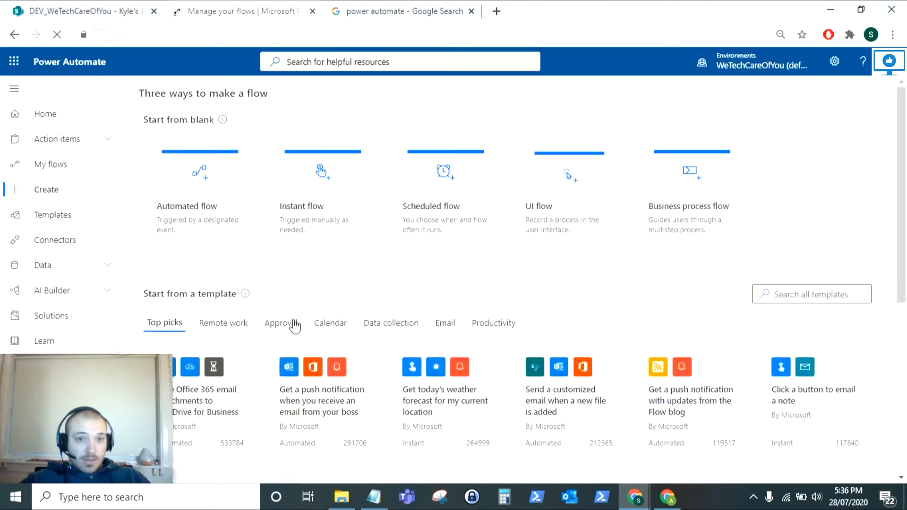
pyautogui.scroll(-2, 264, 309)
pyautogui.scroll(-2, 250, 307)
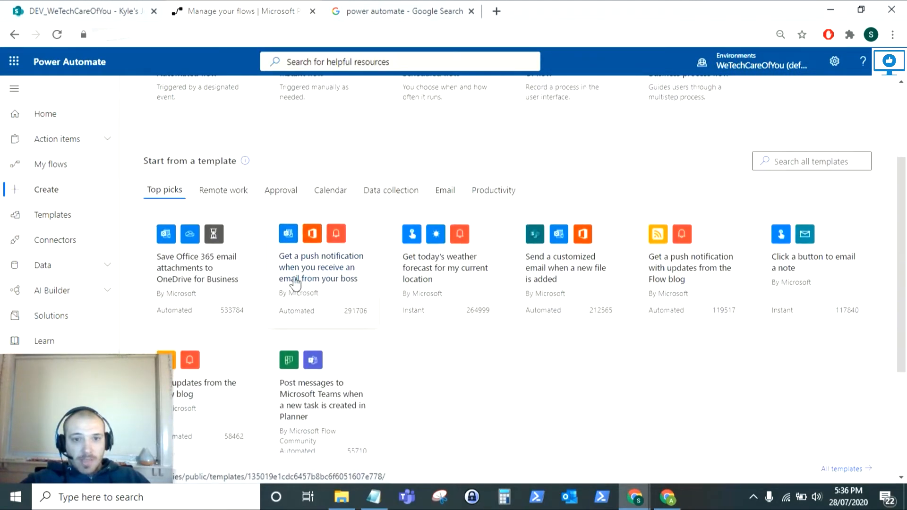
pyautogui.scroll(-2, 284, 288)
pyautogui.scroll(-1, 295, 326)
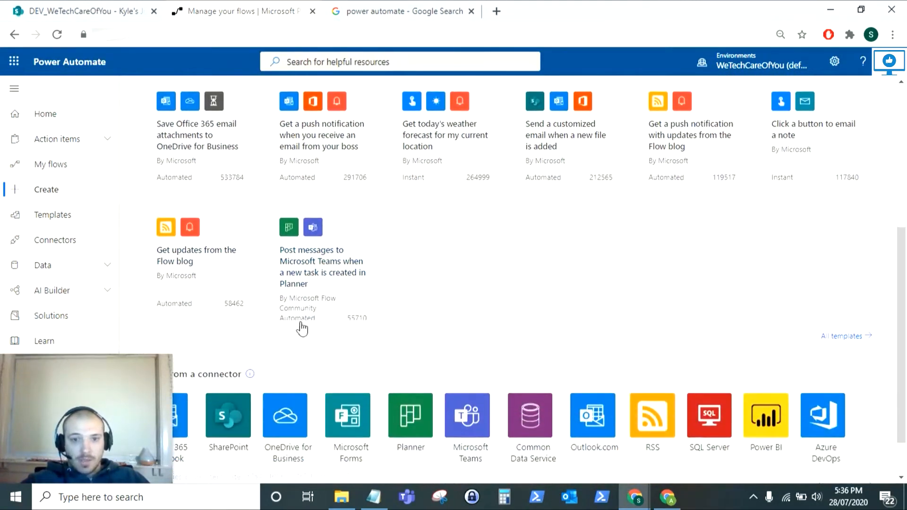
pyautogui.scroll(1, 621, 177)
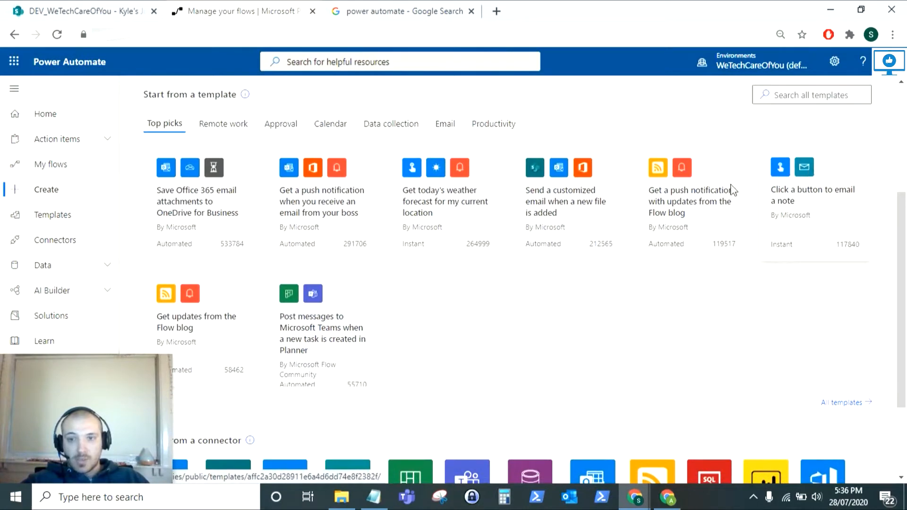
pyautogui.scroll(2, 262, 226)
pyautogui.scroll(1, 217, 196)
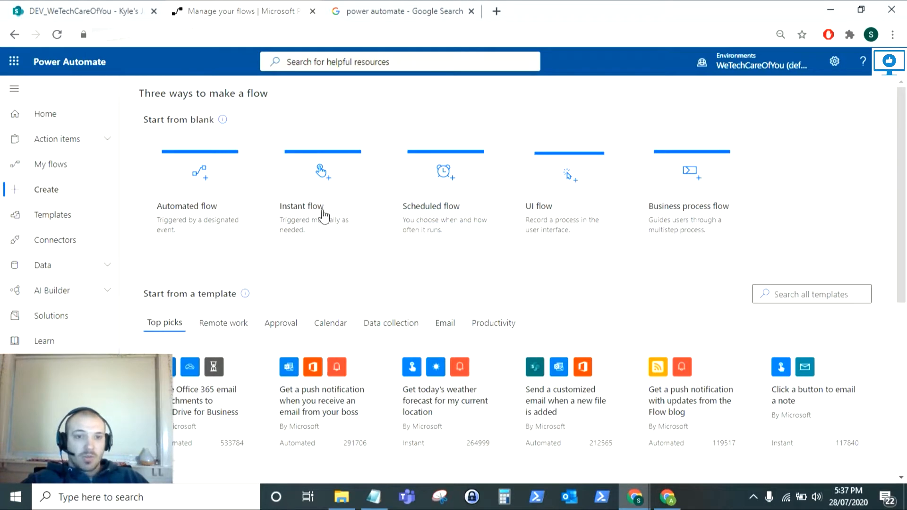
# Start an automated flow named 'Kyle's Joinery Finance' using the SharePoint 'When an item is created' trigger
pyautogui.click(185, 212)
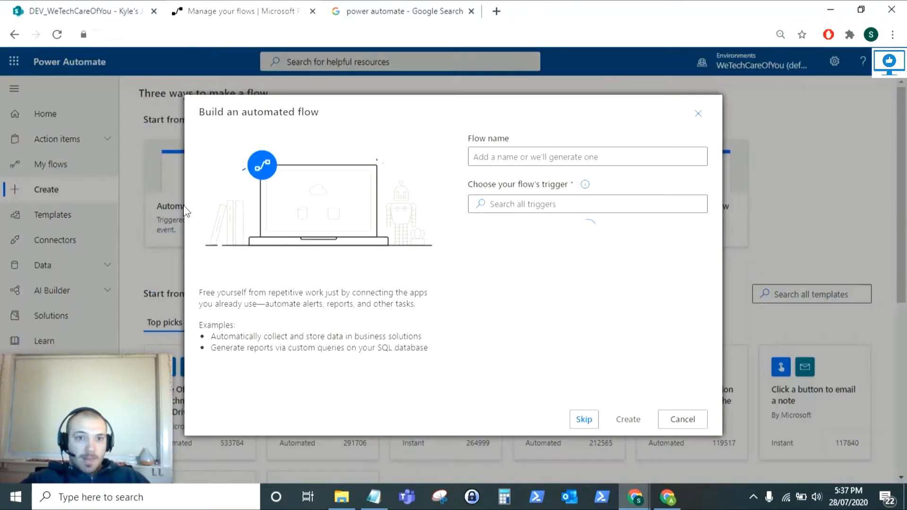
pyautogui.click(546, 156)
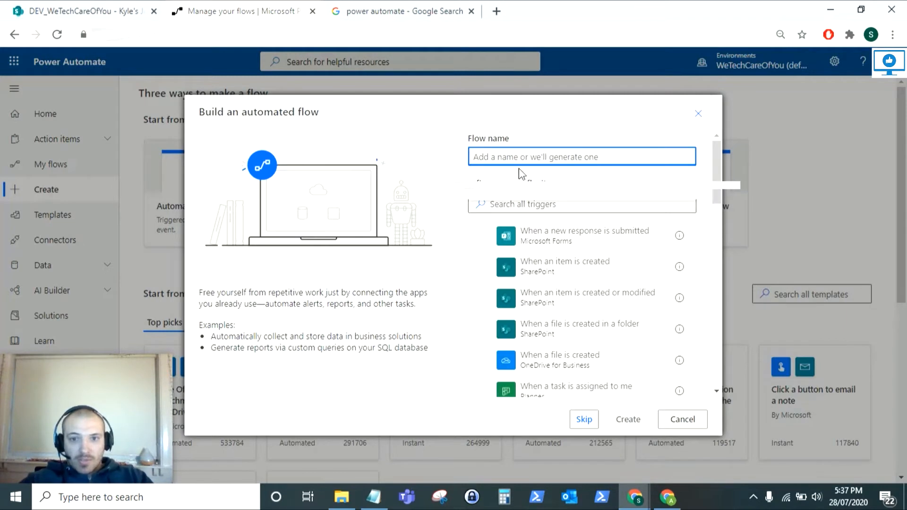
pyautogui.click(505, 177)
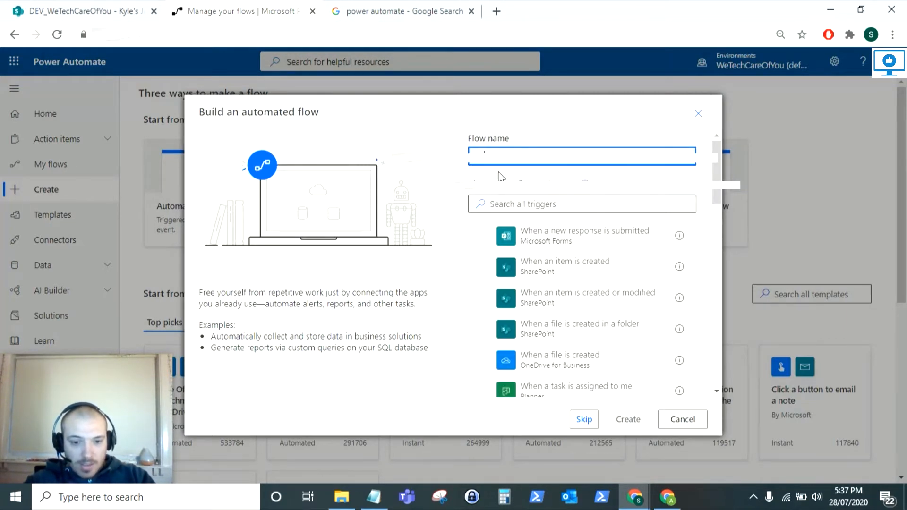
pyautogui.write('Kyles Joinery Finance')
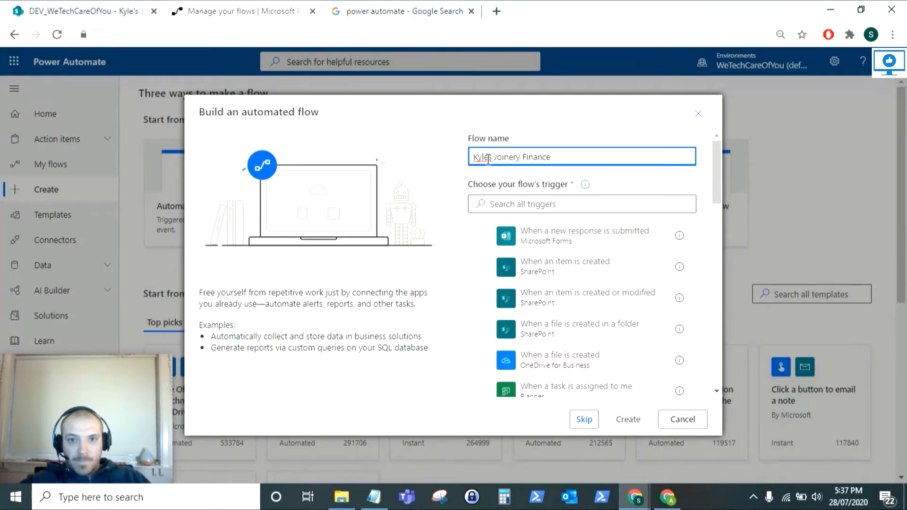
pyautogui.write("'")
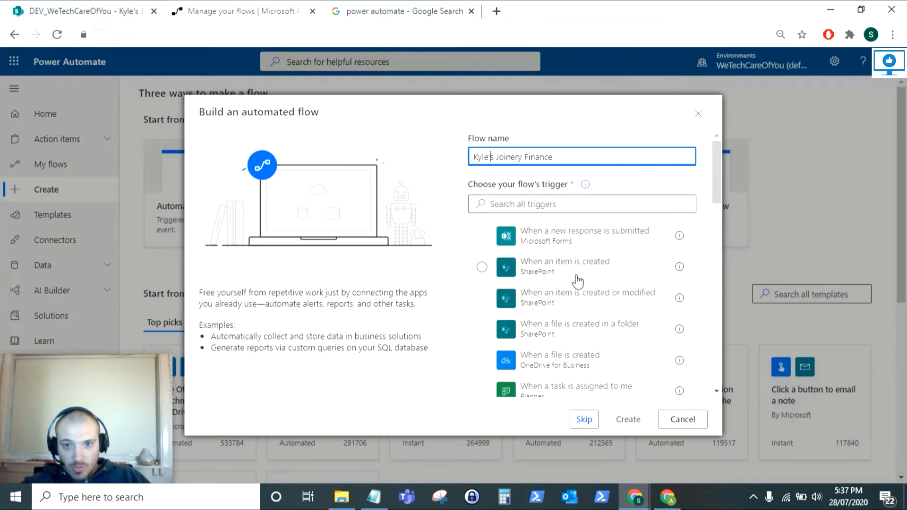
pyautogui.click(518, 273)
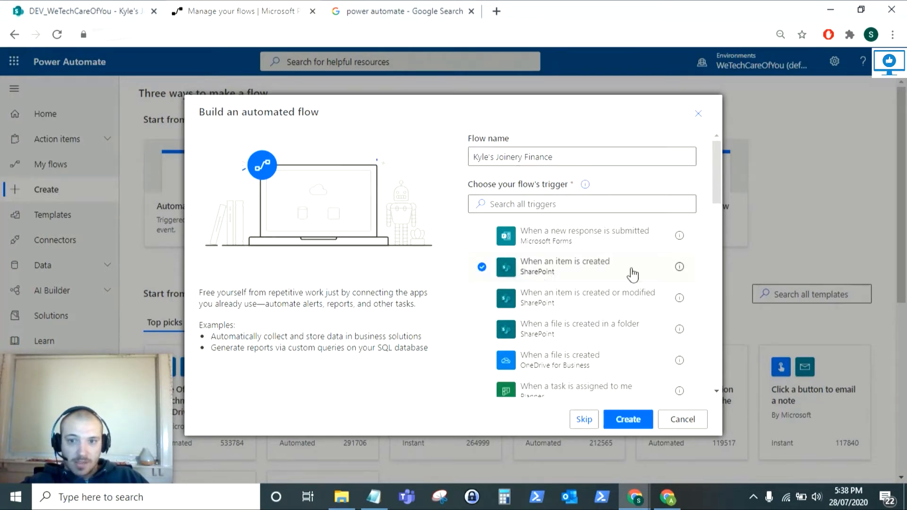
pyautogui.moveTo(678, 268)
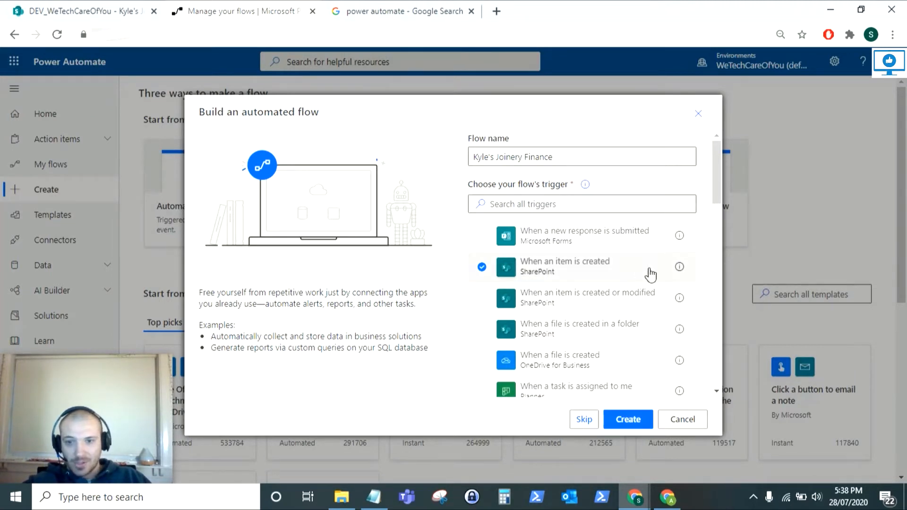
# Create the flow and point its trigger at the DEV_WeTechCareOfYou site's Kyle's Joinery list
pyautogui.click(634, 420)
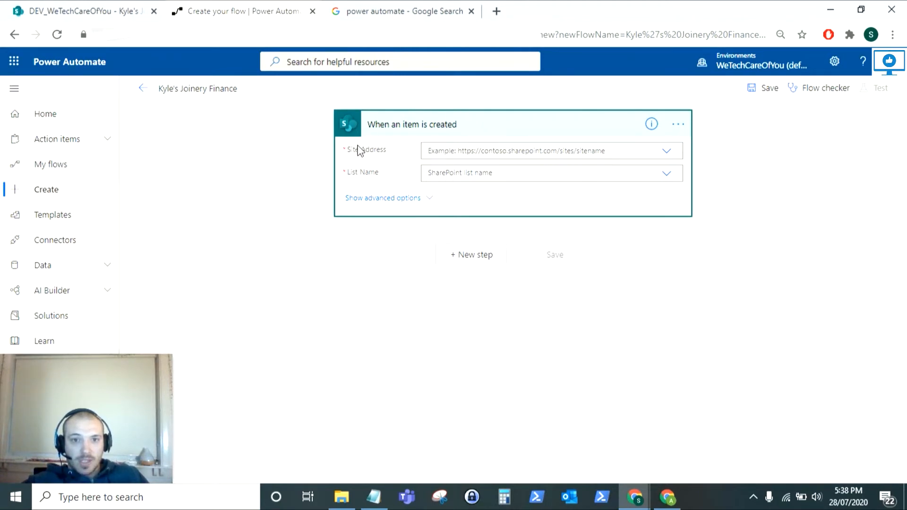
pyautogui.click(666, 156)
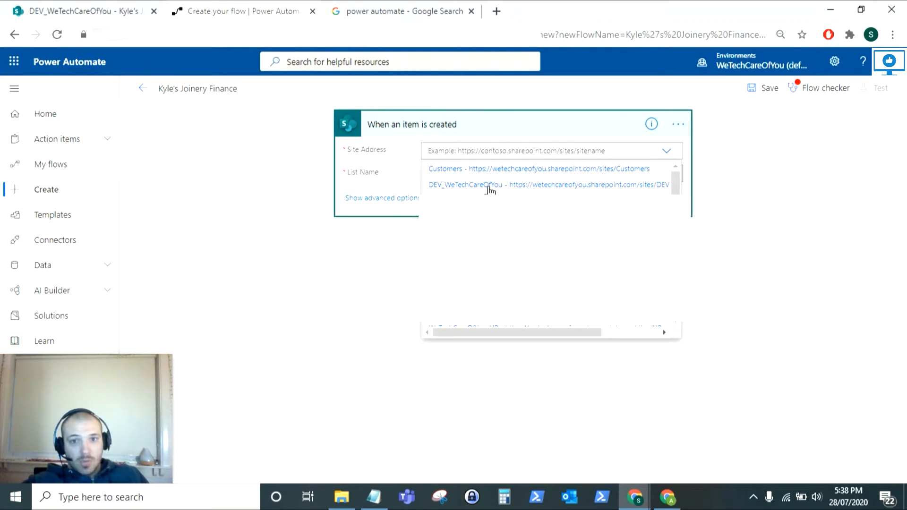
pyautogui.click(479, 186)
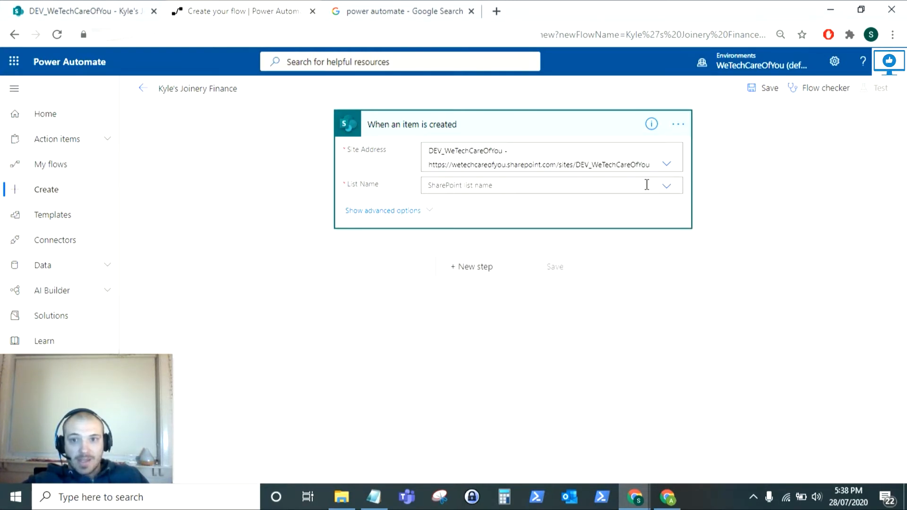
pyautogui.click(665, 186)
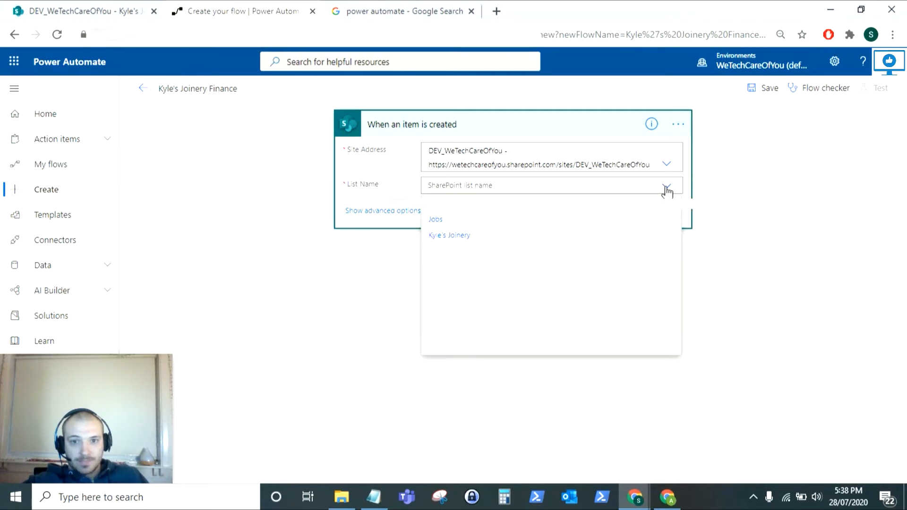
pyautogui.click(462, 240)
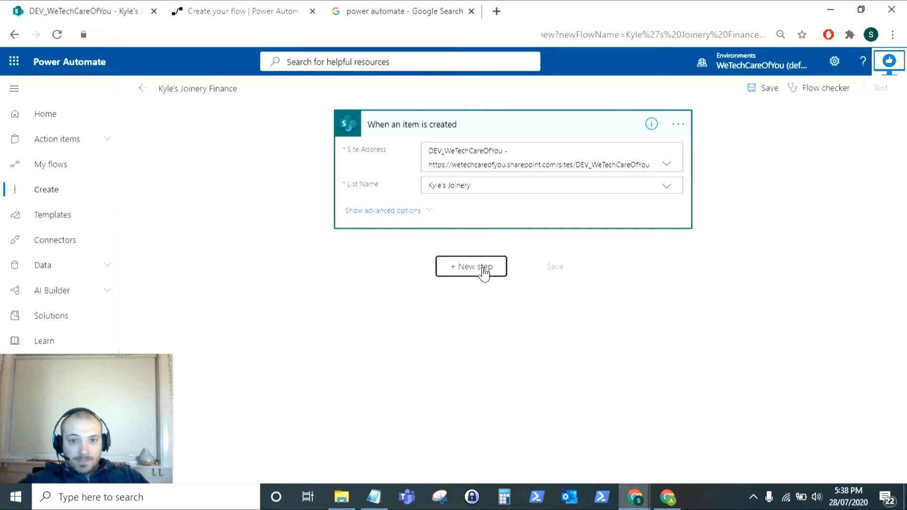
# Add a new step with the Office 365 Outlook 'Send an email (V2)' action
pyautogui.click(472, 267)
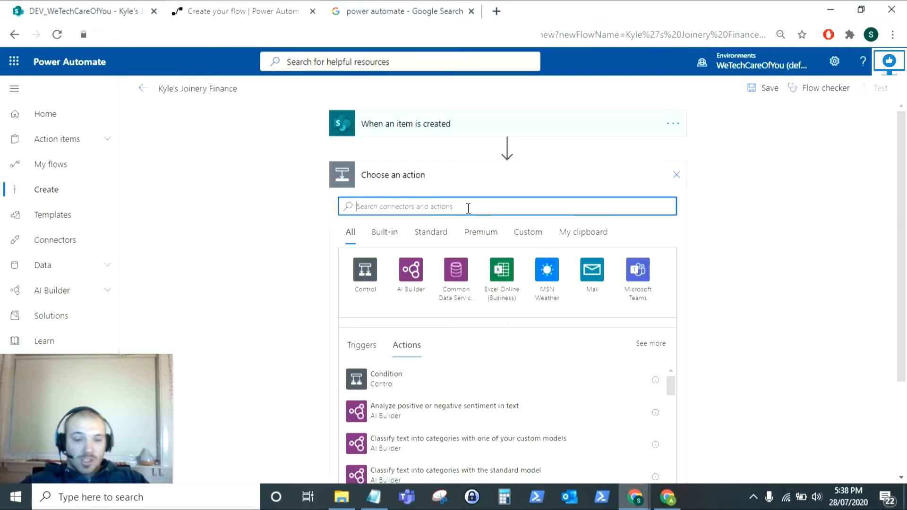
pyautogui.write('send an')
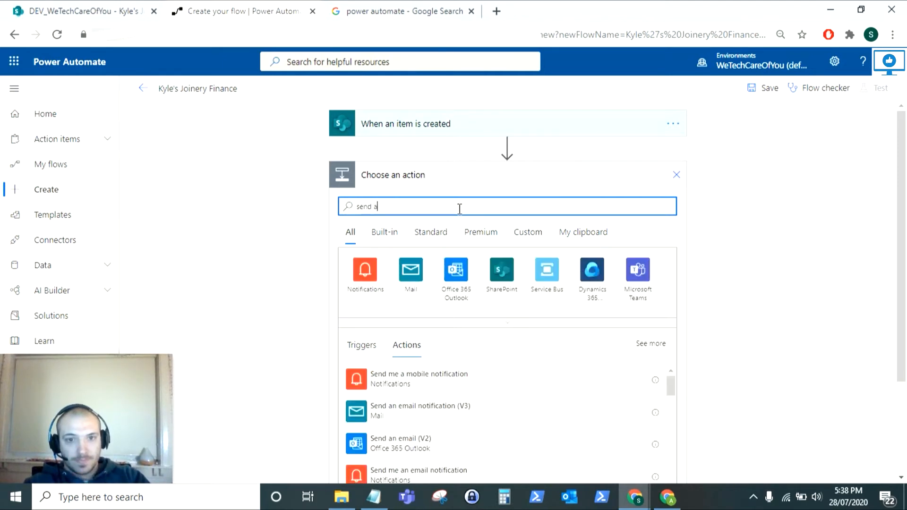
pyautogui.write('l')
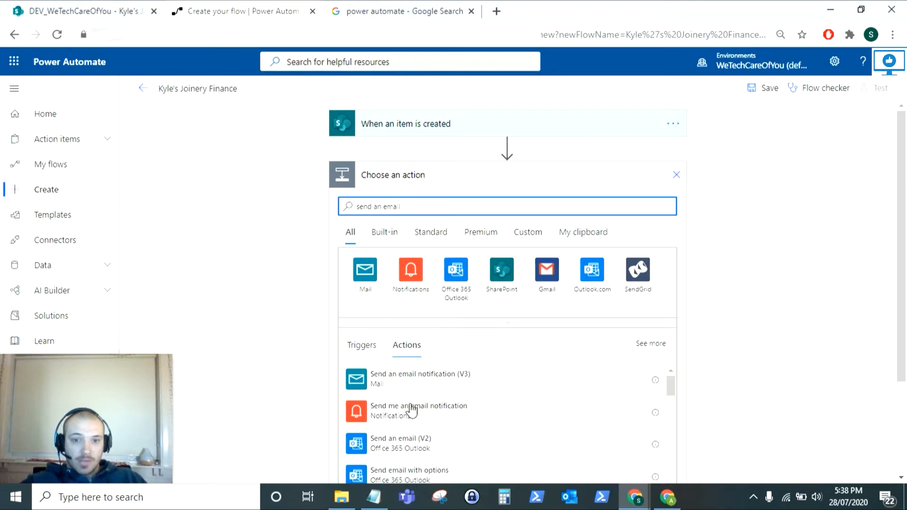
pyautogui.scroll(-2, 411, 408)
pyautogui.scroll(2, 416, 413)
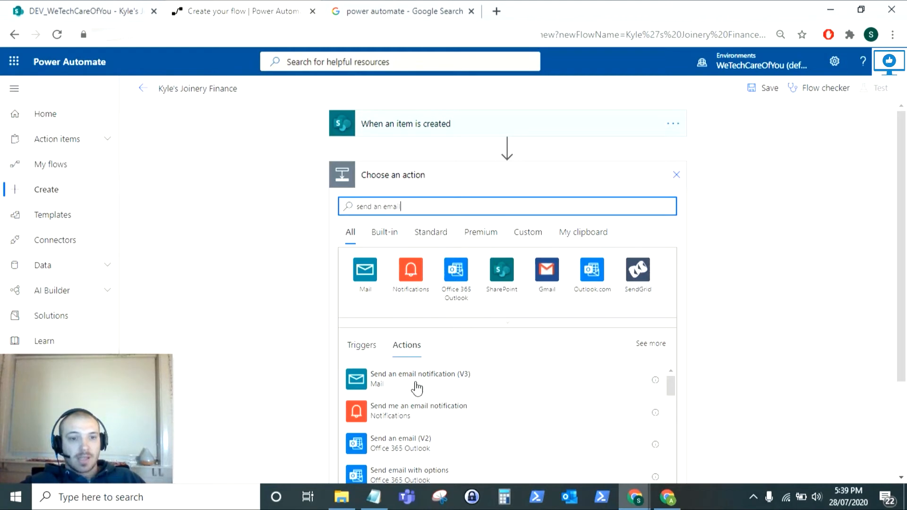
pyautogui.click(413, 450)
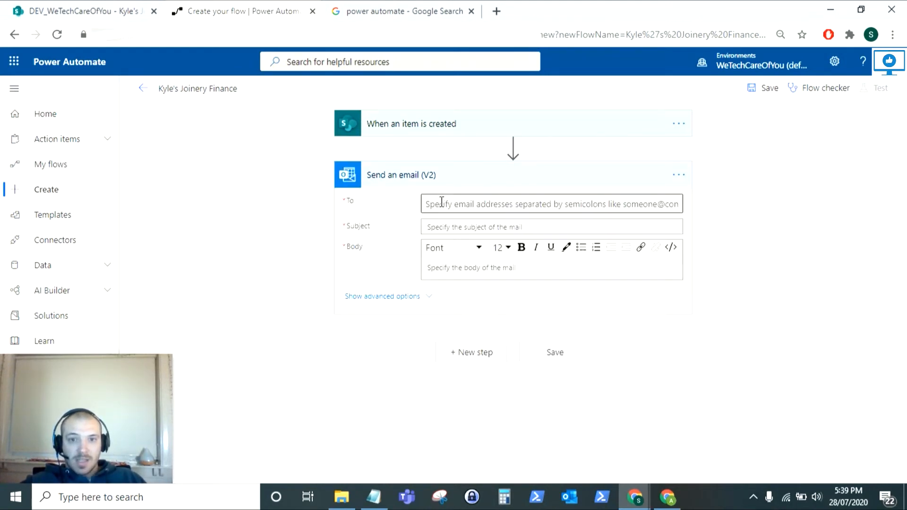
# Address the email to Finance and build the subject from Customer Name and Created tokens
pyautogui.click(441, 202)
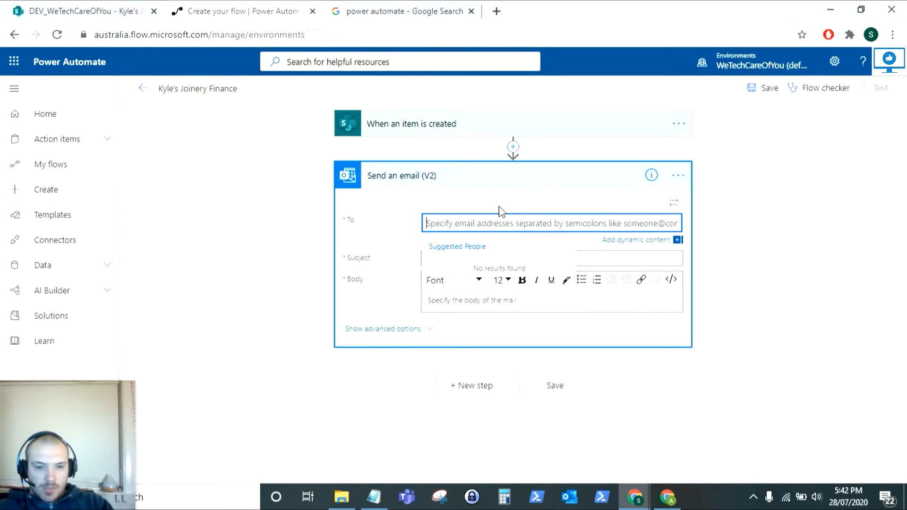
pyautogui.write('fi')
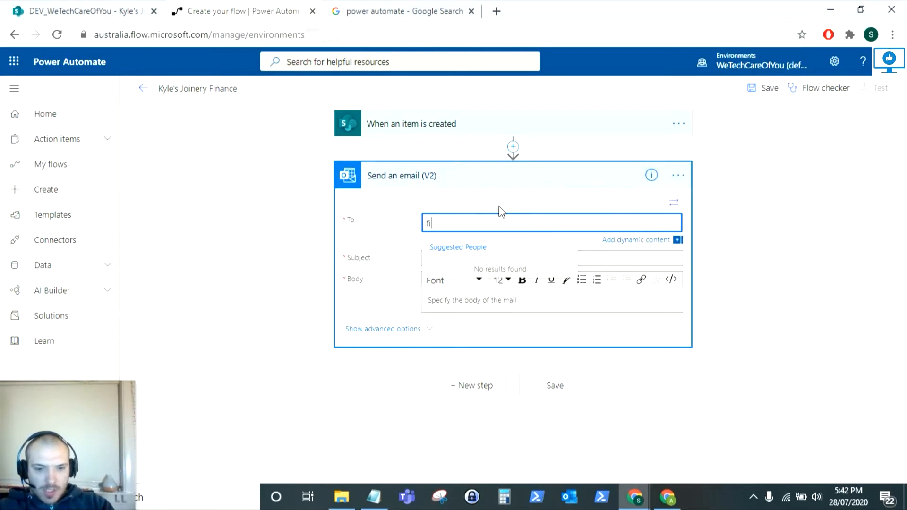
pyautogui.write('nance')
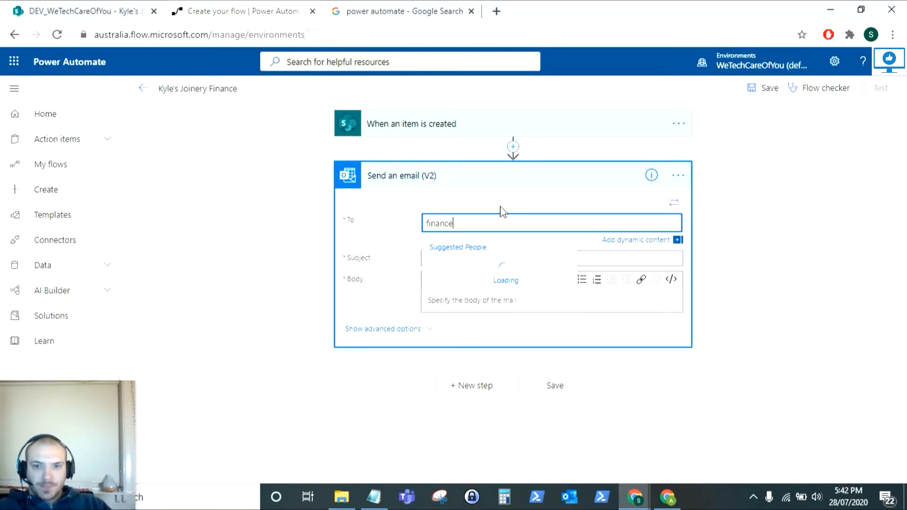
pyautogui.click(442, 274)
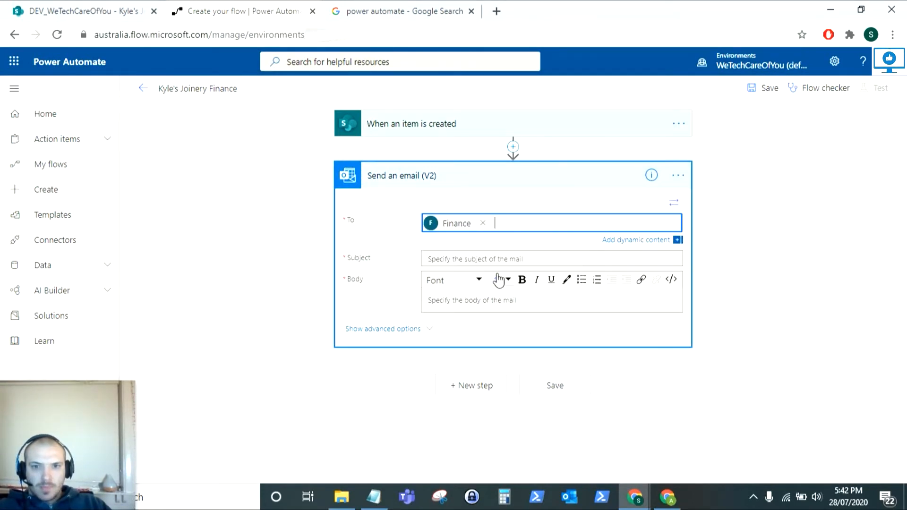
pyautogui.click(457, 258)
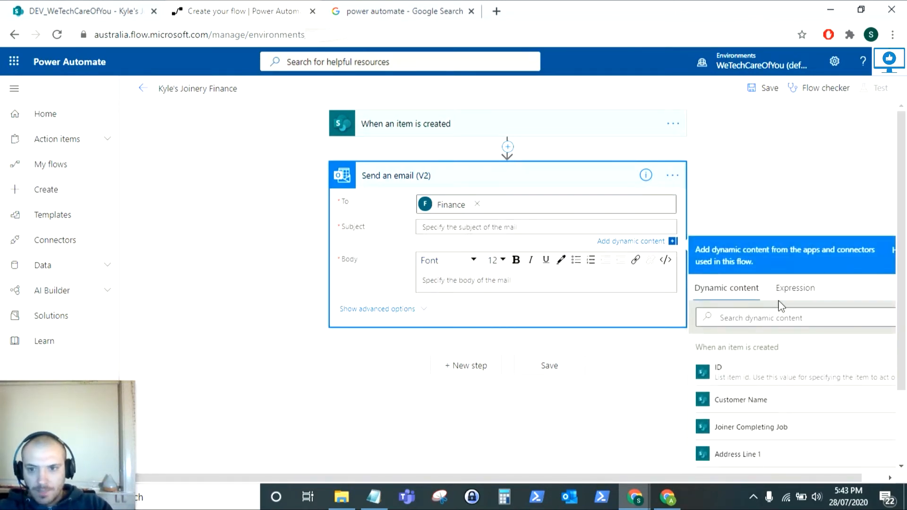
pyautogui.click(770, 407)
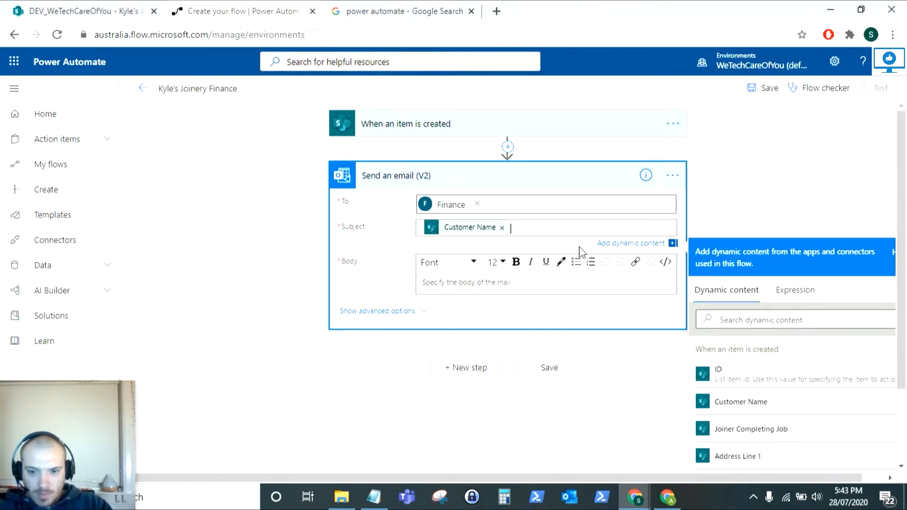
pyautogui.scroll(-5, 748, 413)
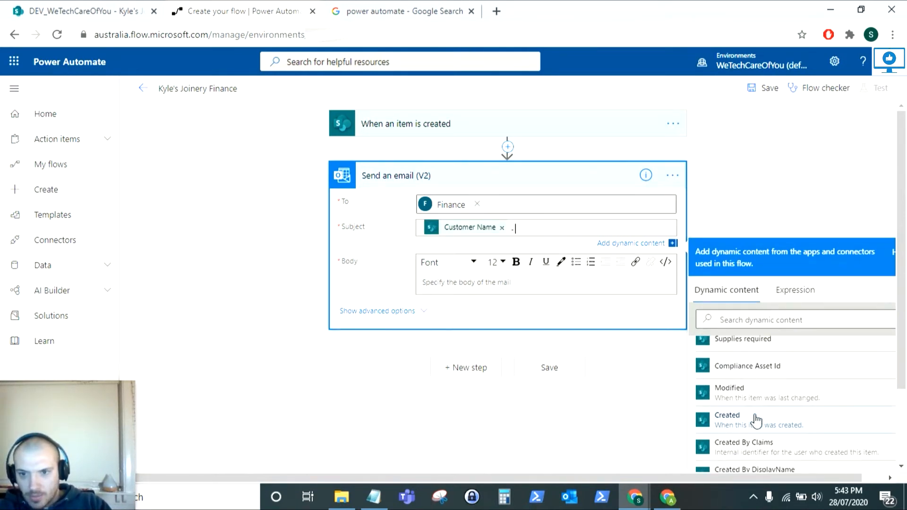
pyautogui.click(761, 425)
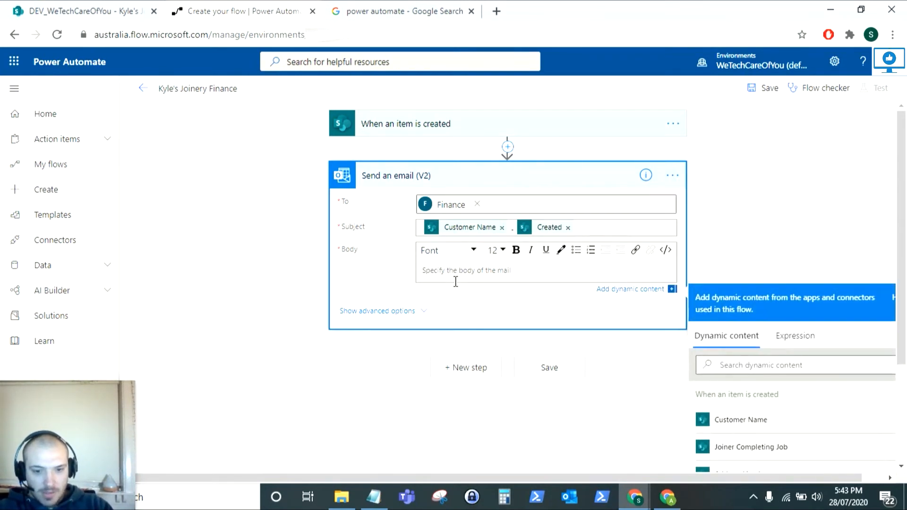
# Write the body greeting 'Hey Finance Team.' followed by Joiner Completing Job and Price (AUD) tokens
pyautogui.write('Hey Finan')
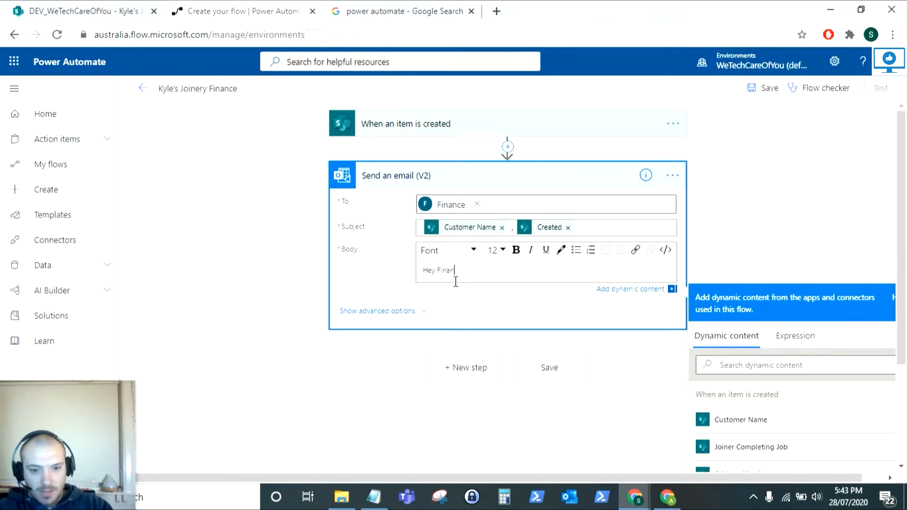
pyautogui.write('ce Team.')
pyautogui.press('Return')
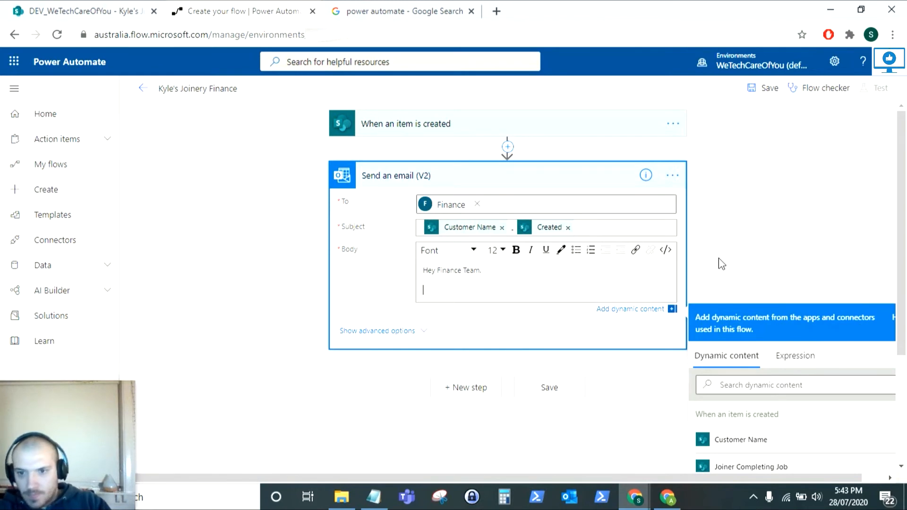
pyautogui.scroll(-2, 774, 373)
pyautogui.click(756, 404)
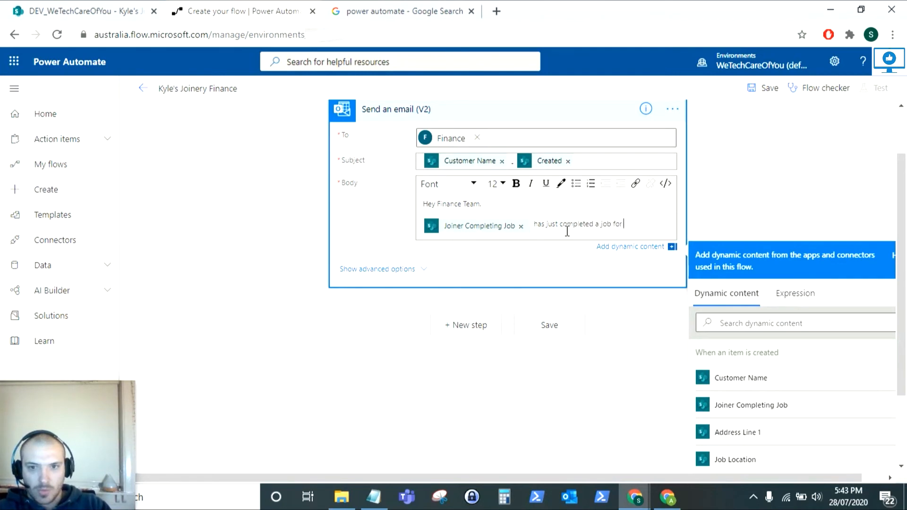
pyautogui.scroll(-3, 567, 232)
pyautogui.click(755, 223)
pyautogui.write('price')
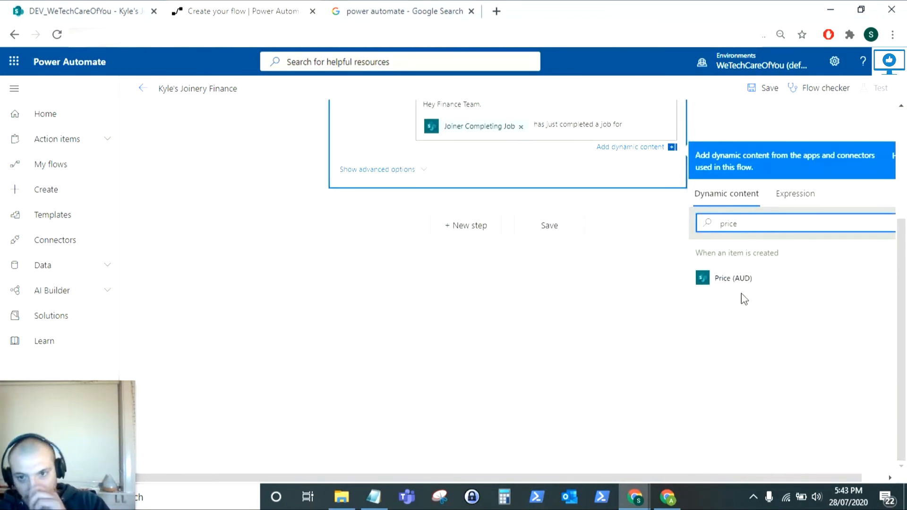
pyautogui.click(713, 280)
# End the email body with a 'Kind Regards,' sign-off and a name line
pyautogui.scroll(4, 607, 303)
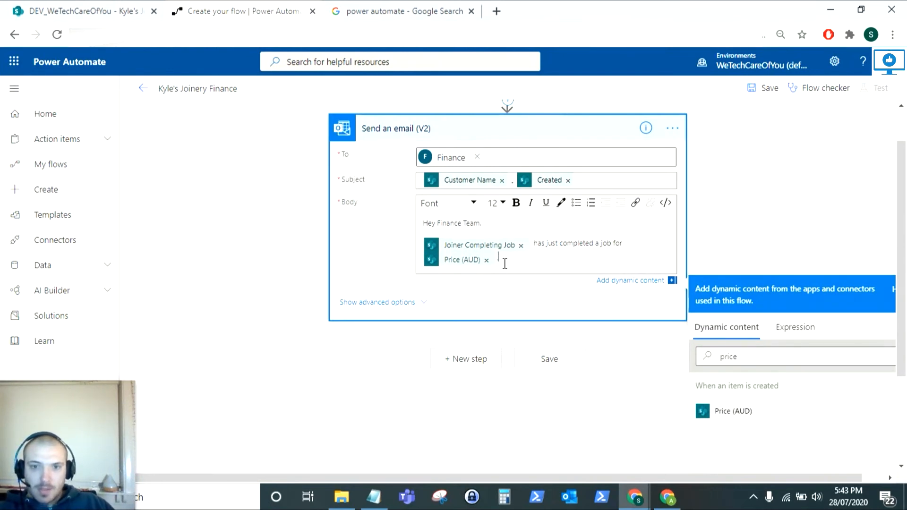
pyautogui.press('Return')
pyautogui.press('Return')
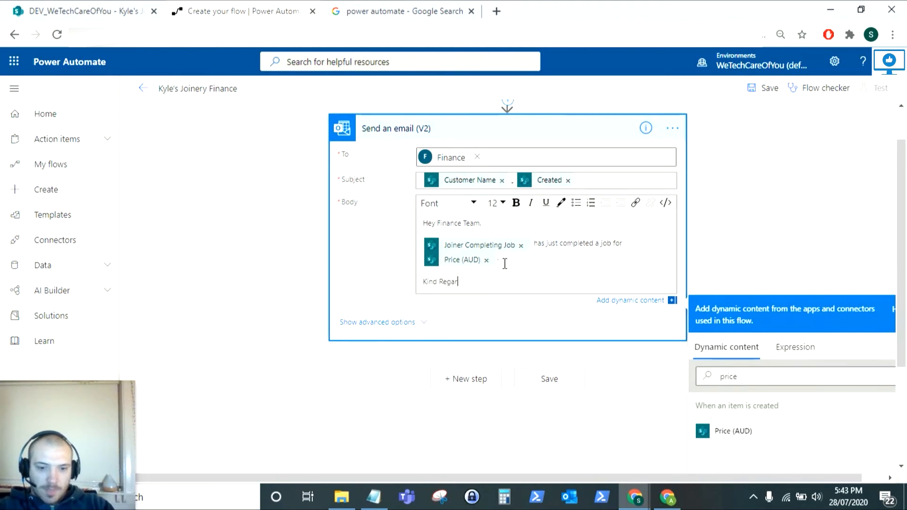
pyautogui.write('Kind Regards,')
pyautogui.press('Return')
pyautogui.write('Kyle')
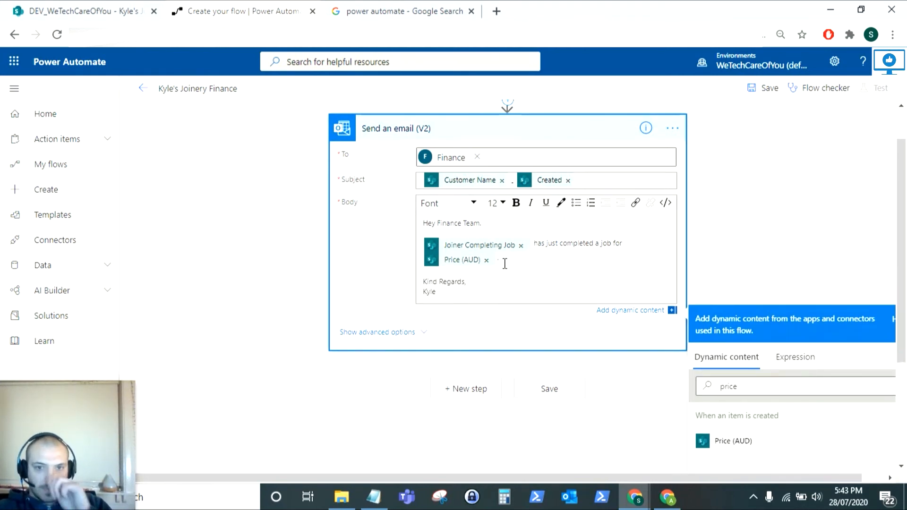
pyautogui.click(516, 156)
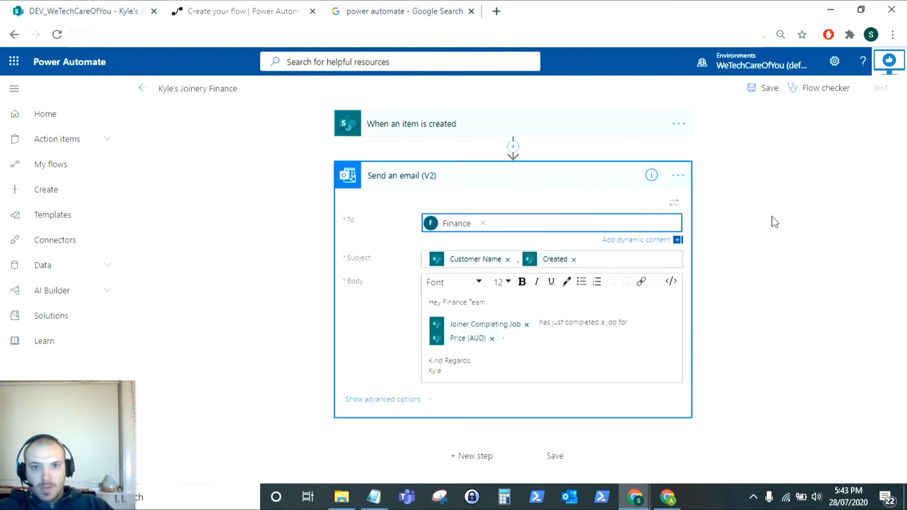
# Add a second named recipient alongside Finance in the To line, then save the flow
pyautogui.click(546, 220)
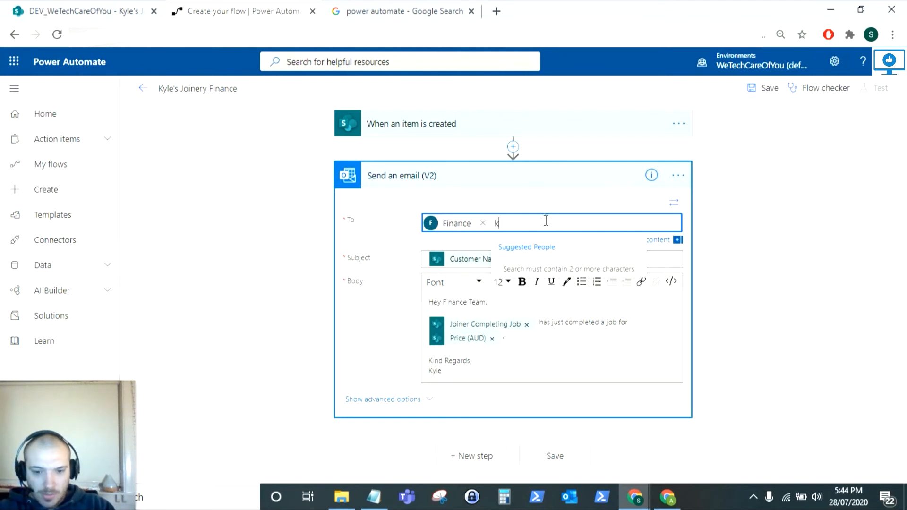
pyautogui.write('kyle')
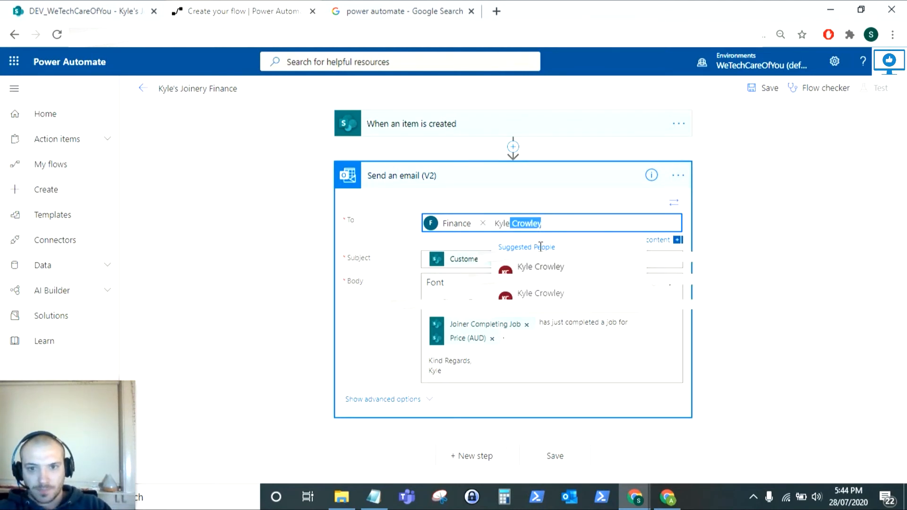
pyautogui.click(540, 271)
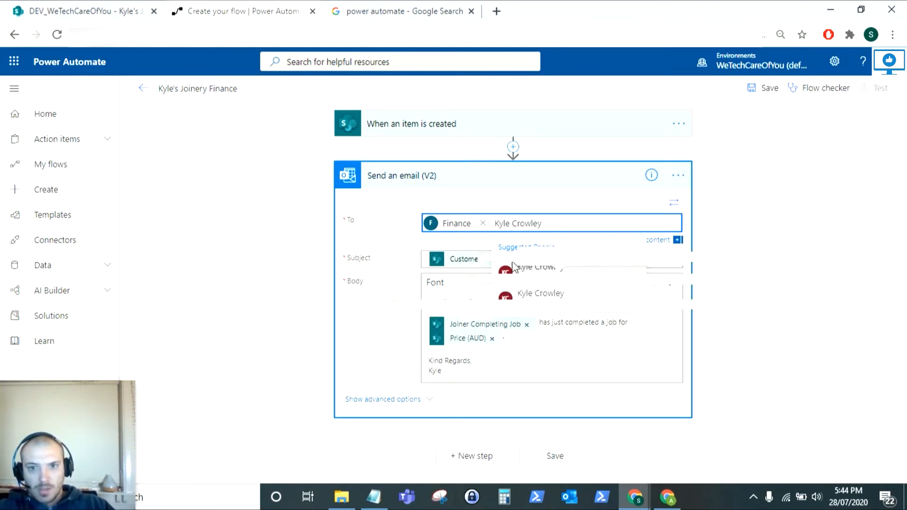
pyautogui.click(732, 293)
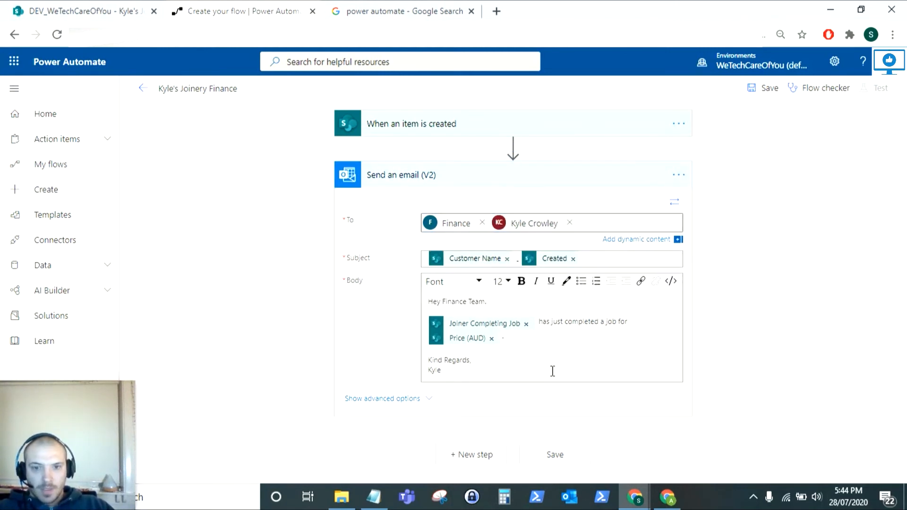
pyautogui.click(760, 91)
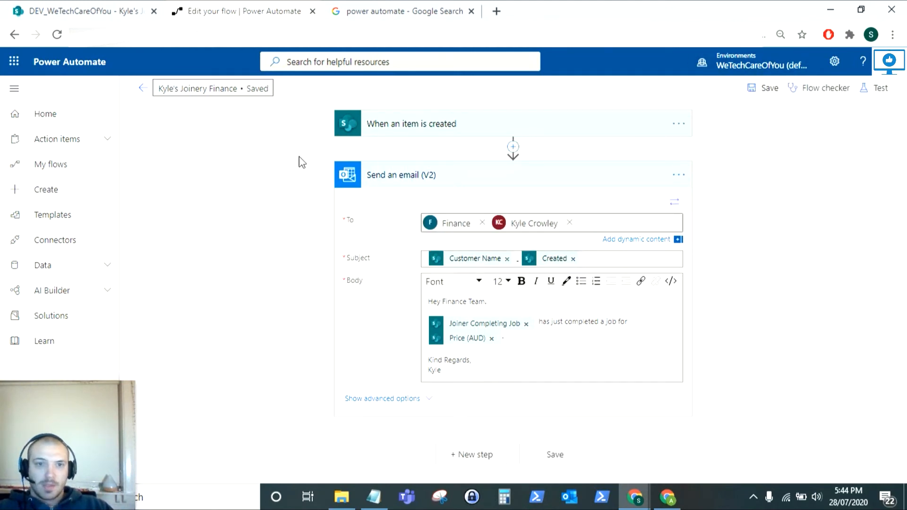
# Leave the editor for the flow's details page, then return to the Kyle's Joinery list tab
pyautogui.click(143, 91)
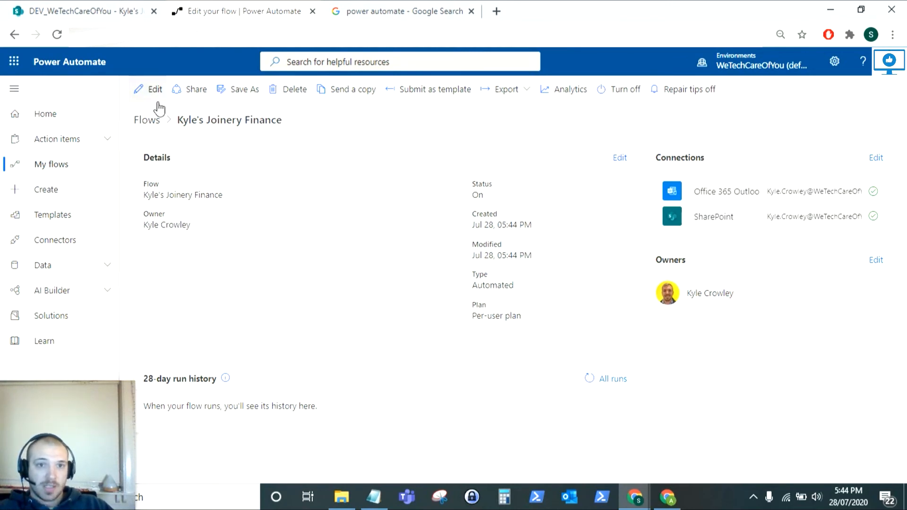
pyautogui.click(47, 5)
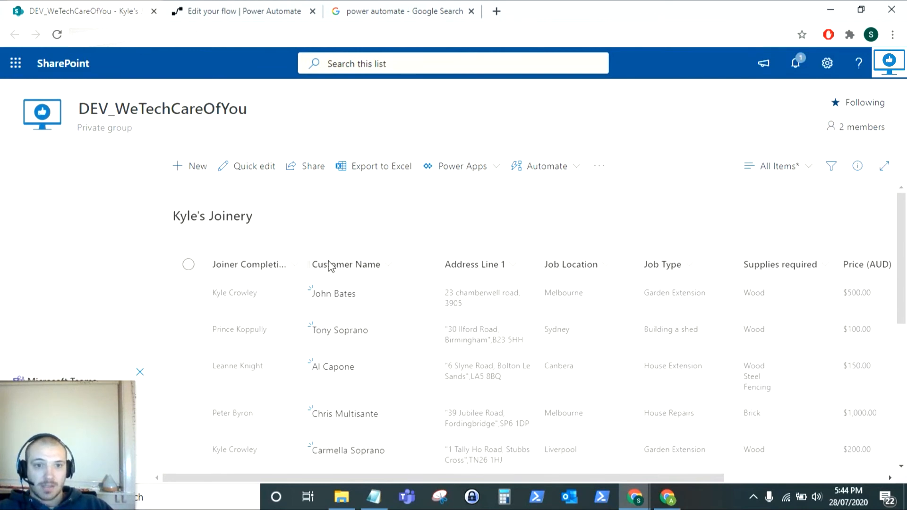
# Start a new list item with the customer's name, Melbourne location and Garden Extension job type
pyautogui.click(196, 168)
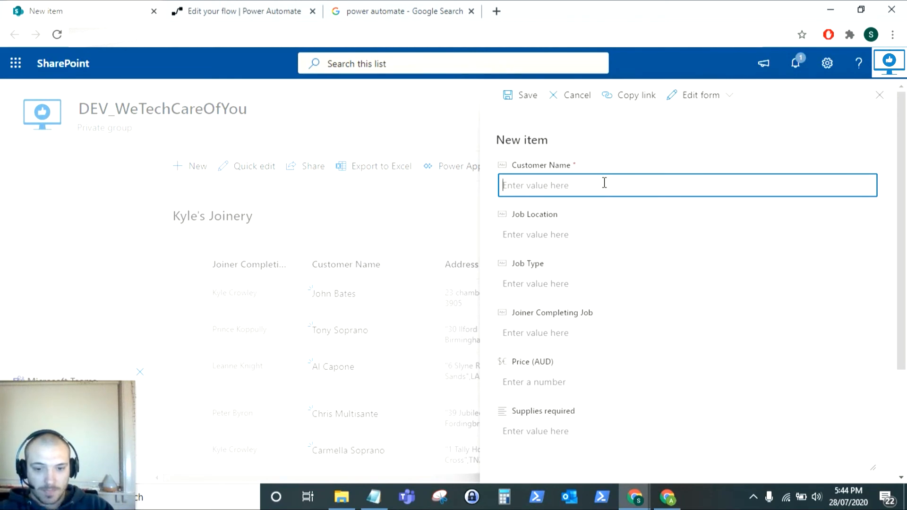
pyautogui.write('Tony Soprano')
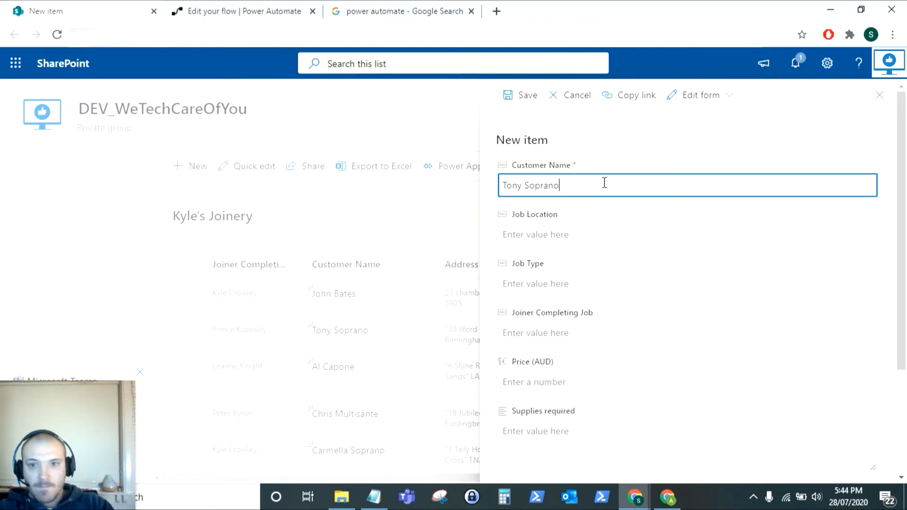
pyautogui.hotkey('ctrl', 'a')
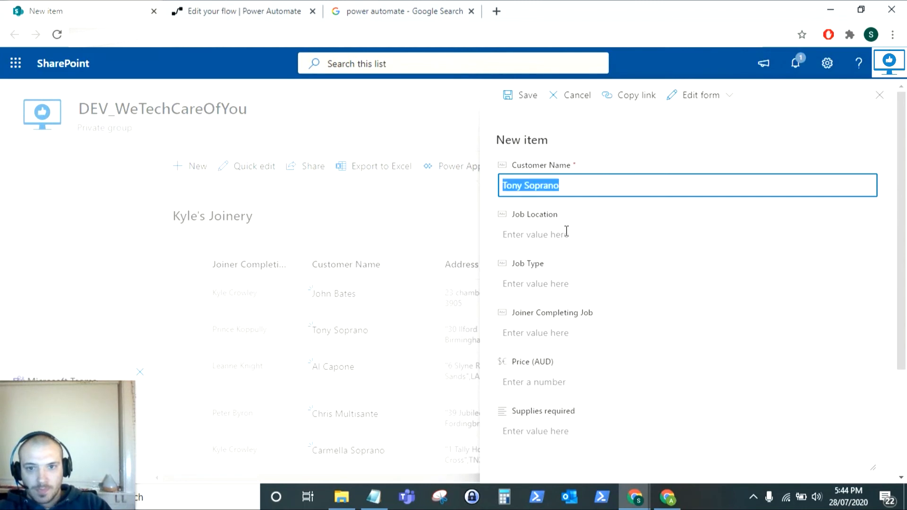
pyautogui.click(554, 236)
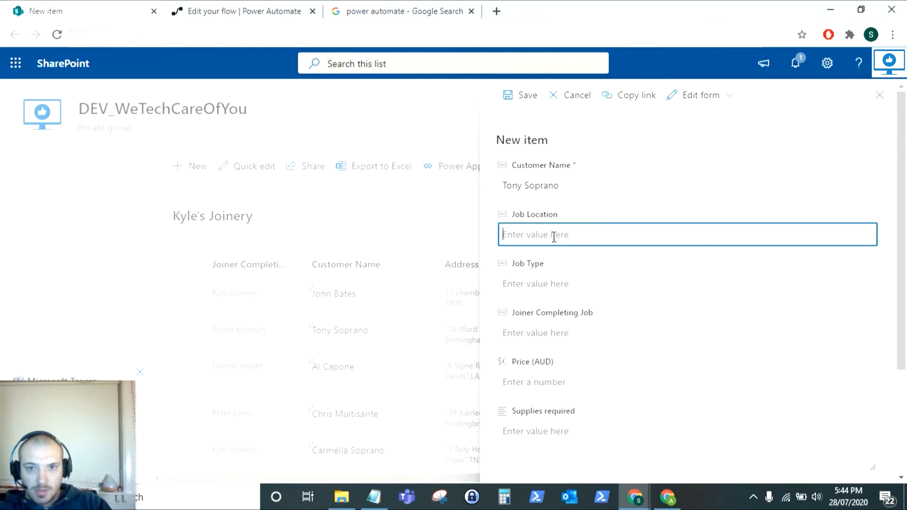
pyautogui.write('Melbourne')
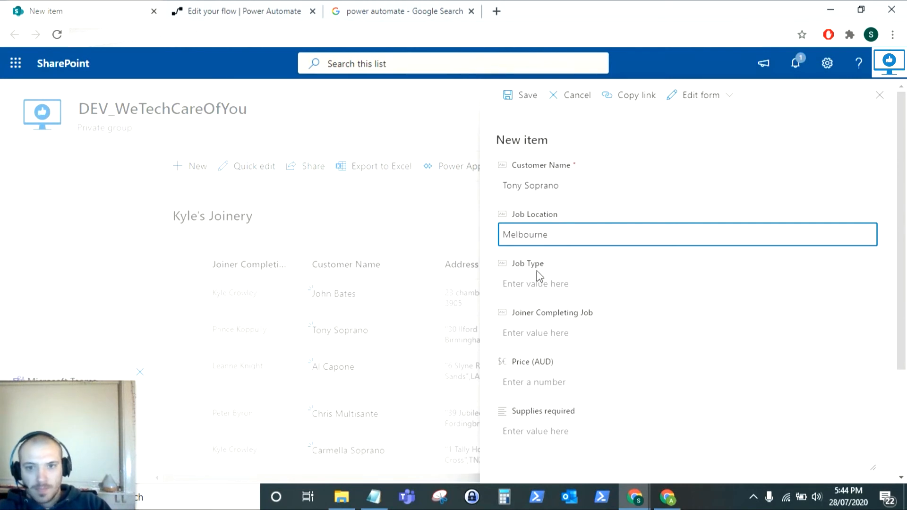
pyautogui.click(536, 279)
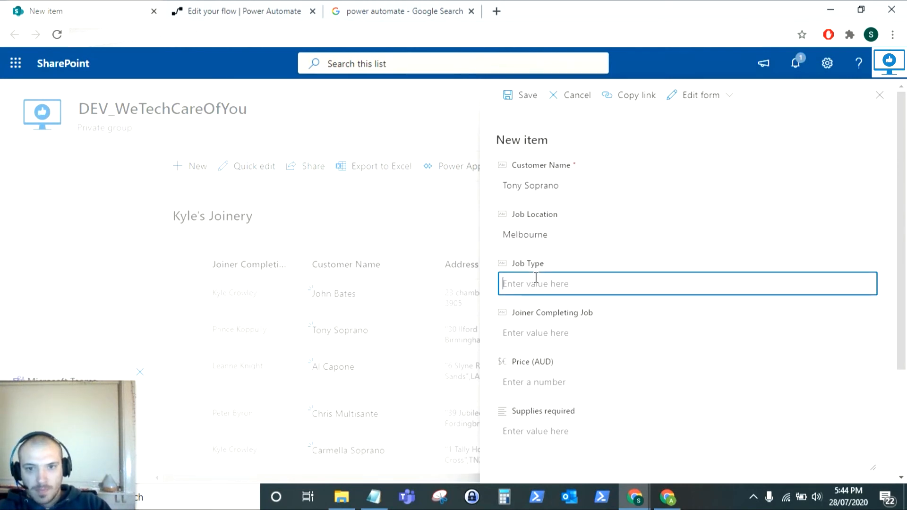
pyautogui.write('Garden Ex')
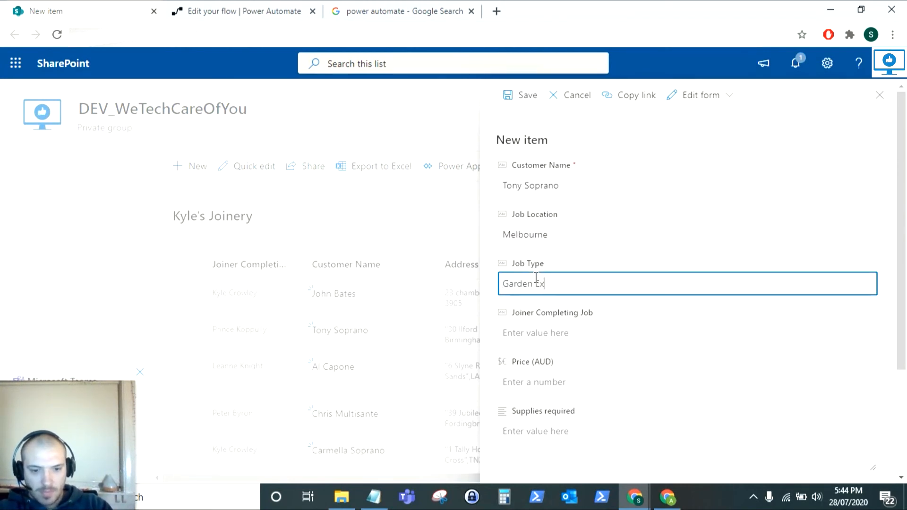
pyautogui.write('tension')
# Enter the joiner's name and a 1000 AUD price, then save the item
pyautogui.click(564, 326)
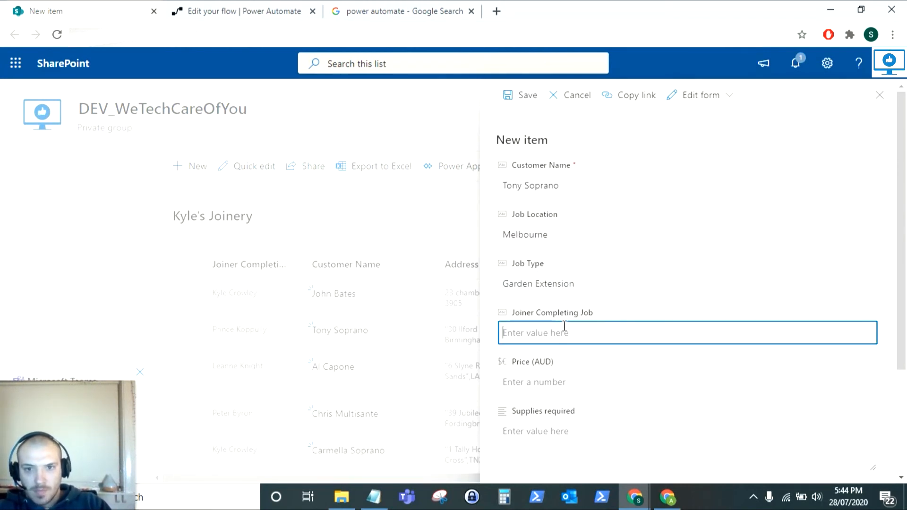
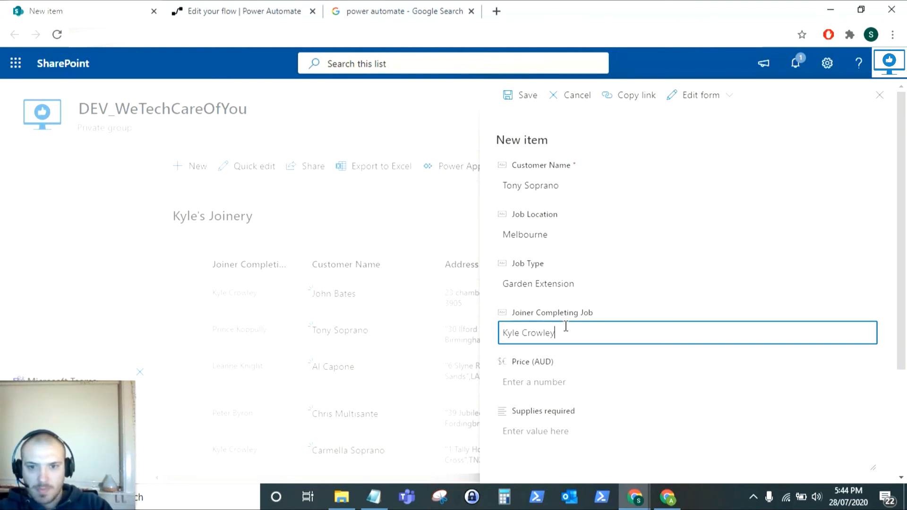
pyautogui.click(546, 374)
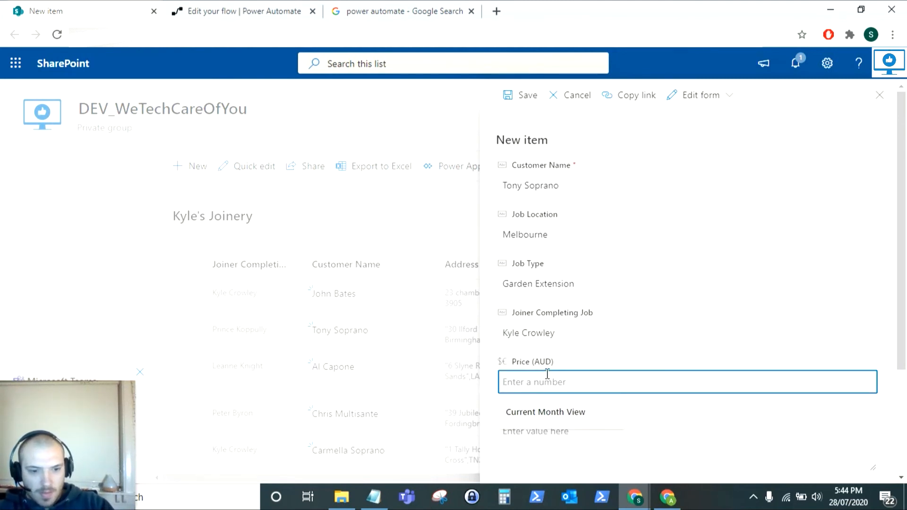
pyautogui.write('1000')
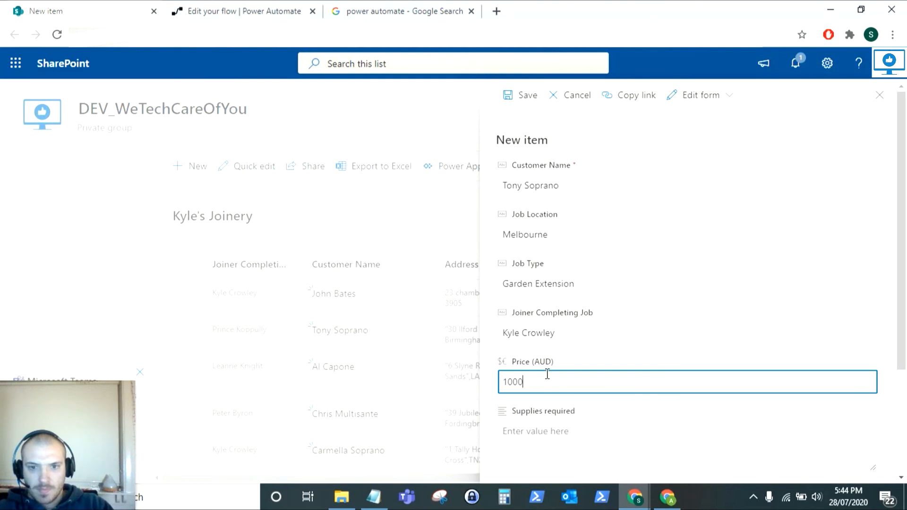
pyautogui.scroll(-3, 613, 354)
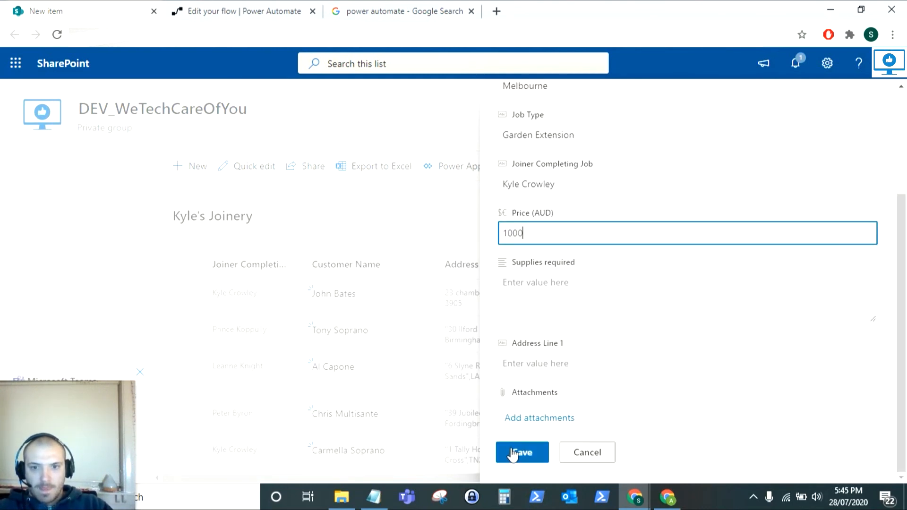
pyautogui.click(516, 455)
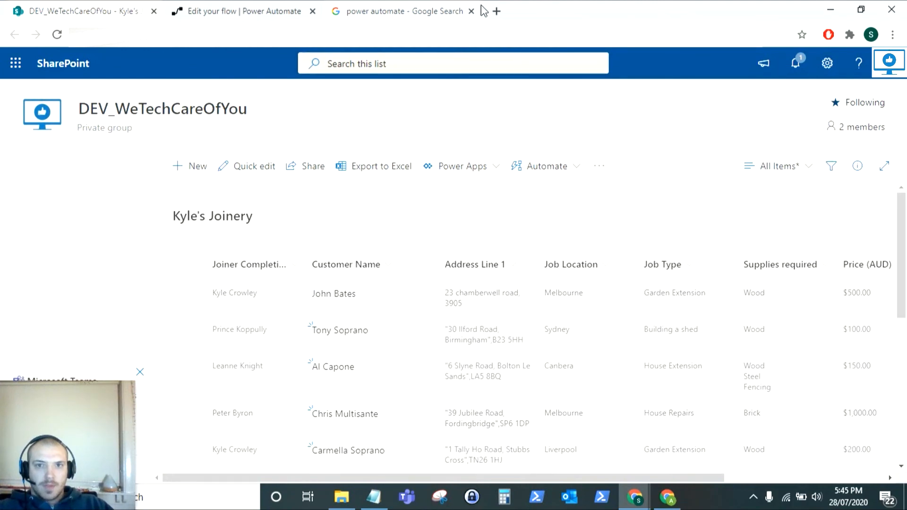
# Open Outlook from the Microsoft 365 app launcher to check for the email
pyautogui.click(496, 11)
pyautogui.click(629, 10)
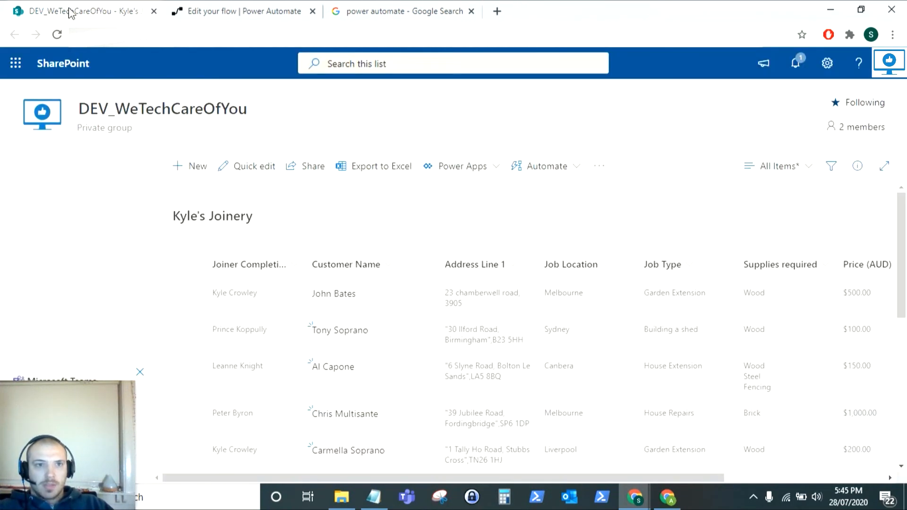
pyautogui.click(16, 62)
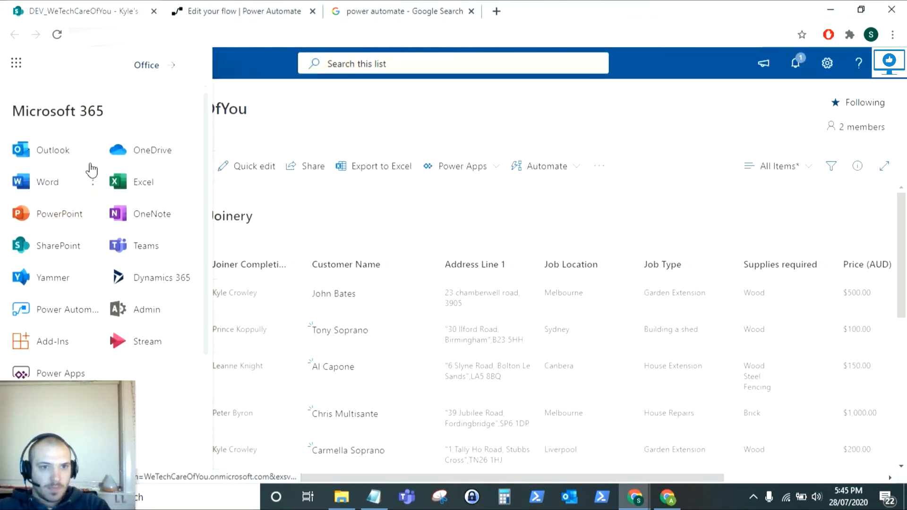
pyautogui.click(60, 152)
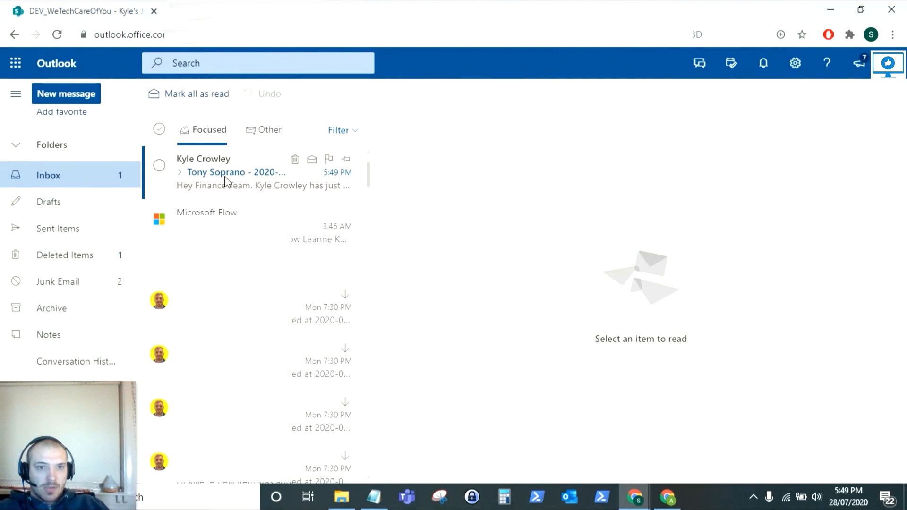
# Check the flow's email for the customer, date, joiner and 1000 price, then return to the flow
pyautogui.click(226, 180)
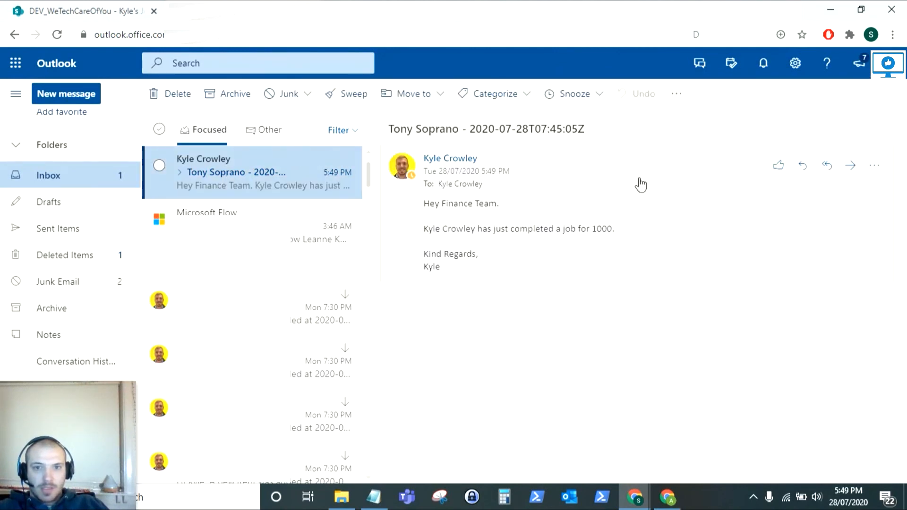
pyautogui.moveTo(389, 130); pyautogui.dragTo(528, 130)
pyautogui.click(528, 129)
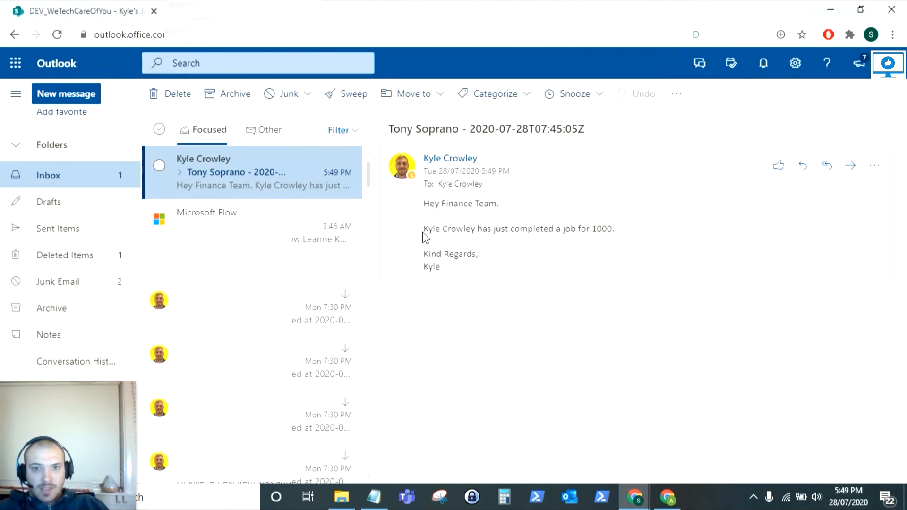
pyautogui.moveTo(423, 228); pyautogui.dragTo(486, 229)
pyautogui.click(543, 227)
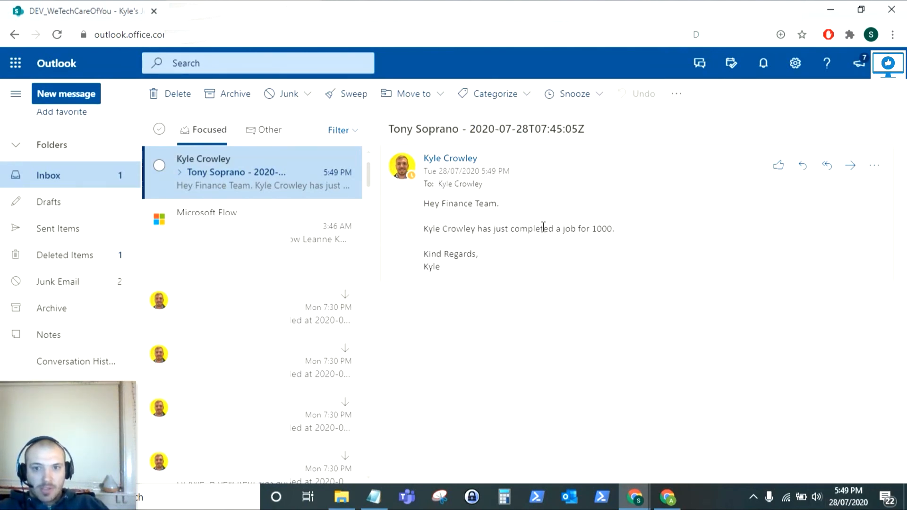
pyautogui.doubleClick(593, 231)
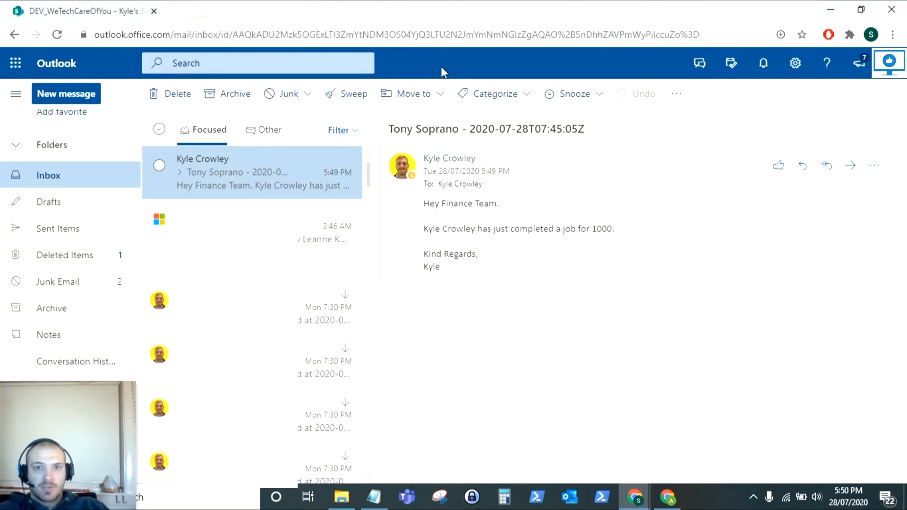
pyautogui.click(408, 13)
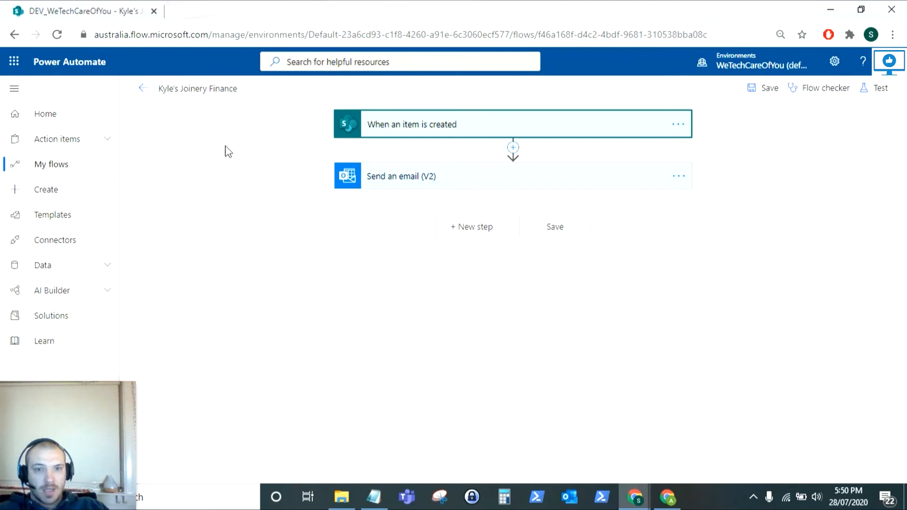